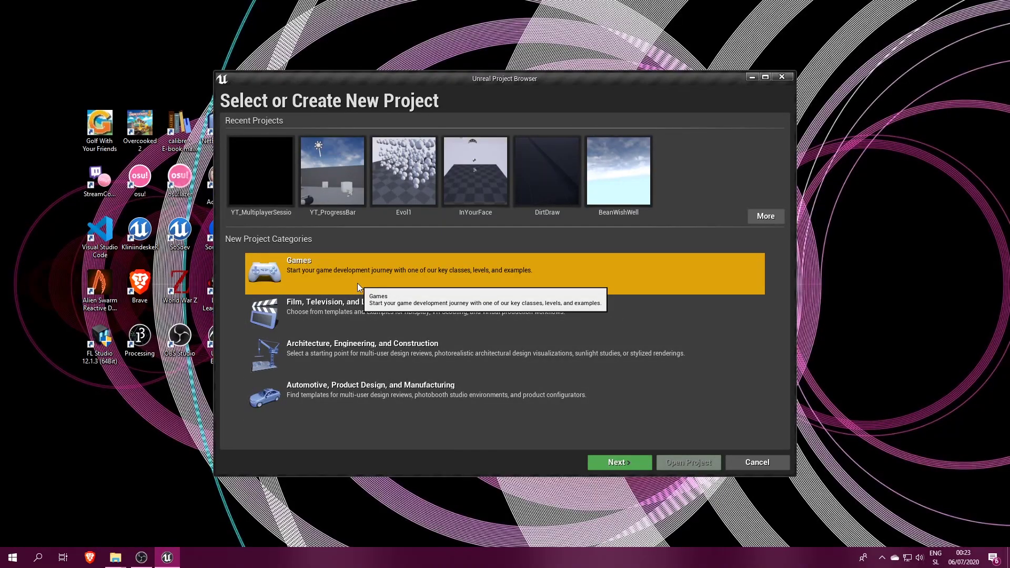
Step: Start a new project in the Games category based on the Third Person template
{"action": "left_click", "coordinate": [623, 466]}
{"action": "left_click", "coordinate": [363, 203]}
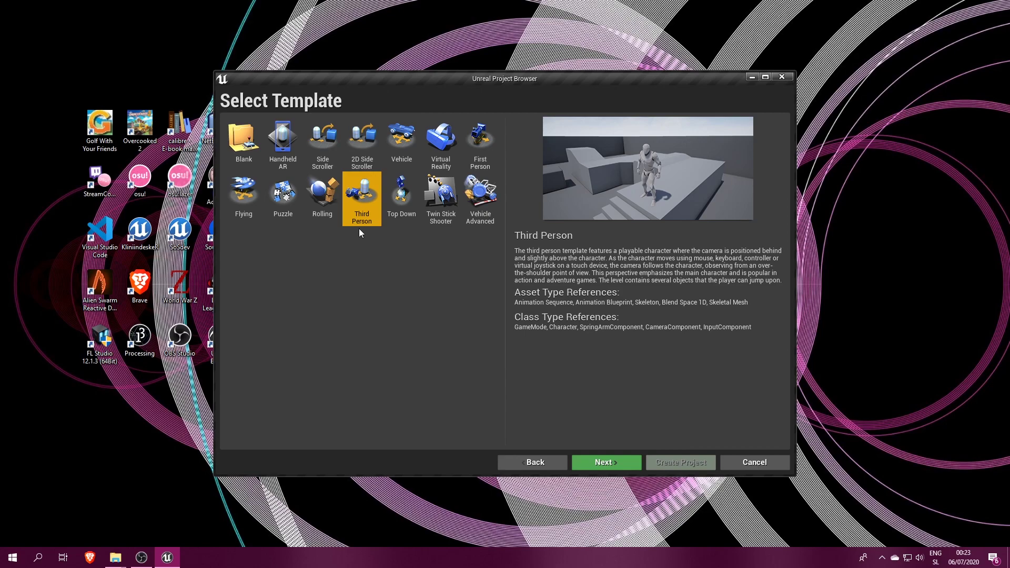
{"action": "left_click", "coordinate": [251, 152]}
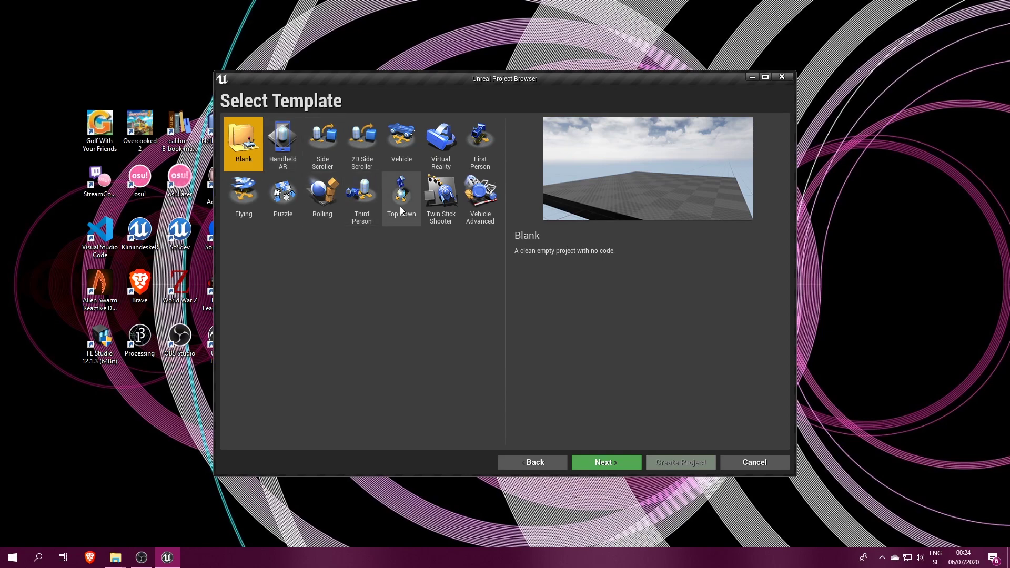
{"action": "left_click", "coordinate": [366, 210]}
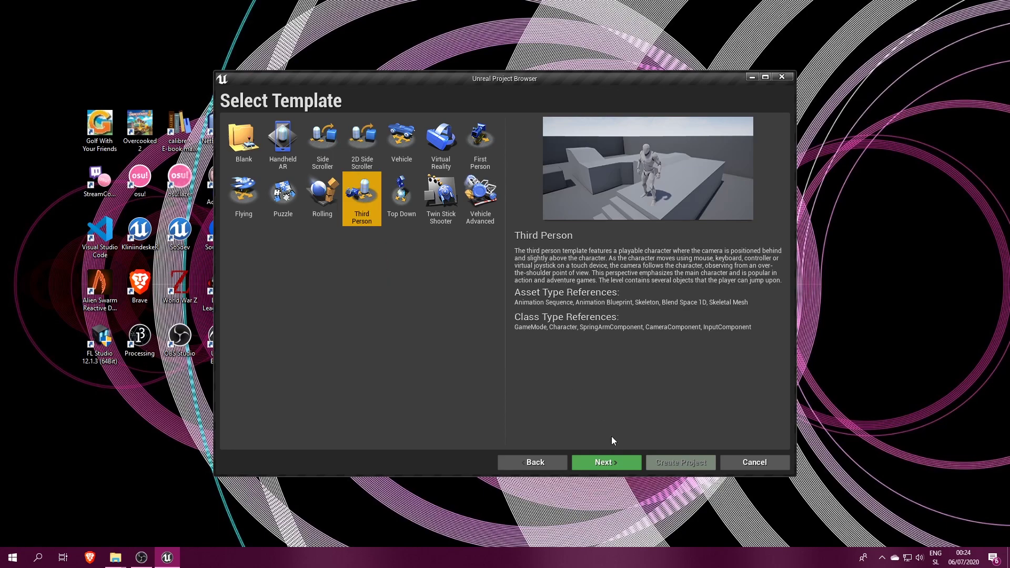
{"action": "left_click", "coordinate": [608, 460]}
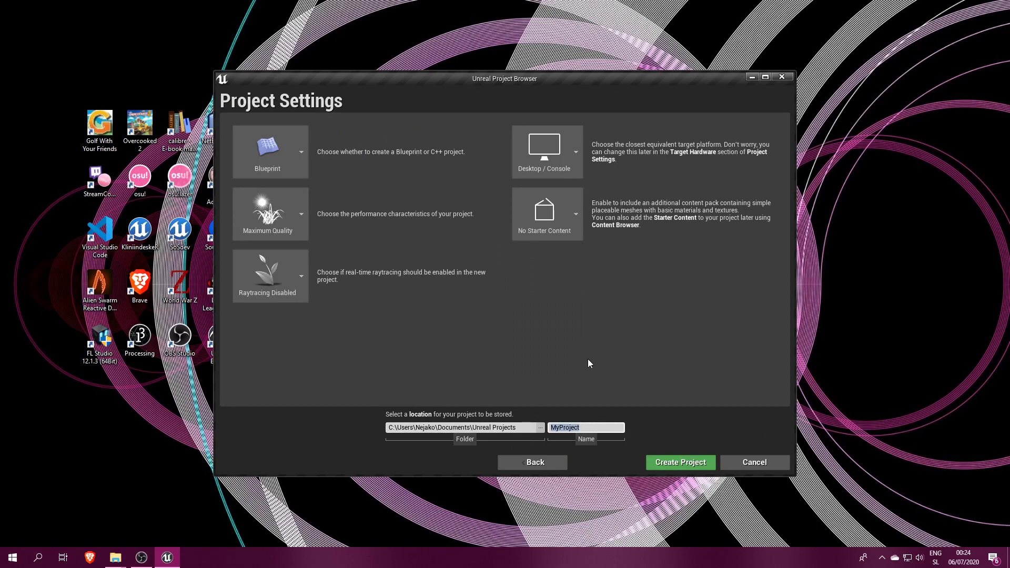
Step: Name the project MultiplayerFun, create it with the default settings, and play-test the example map
{"action": "type", "text": "MultiplayerFun"}
{"action": "key", "text": "Return"}
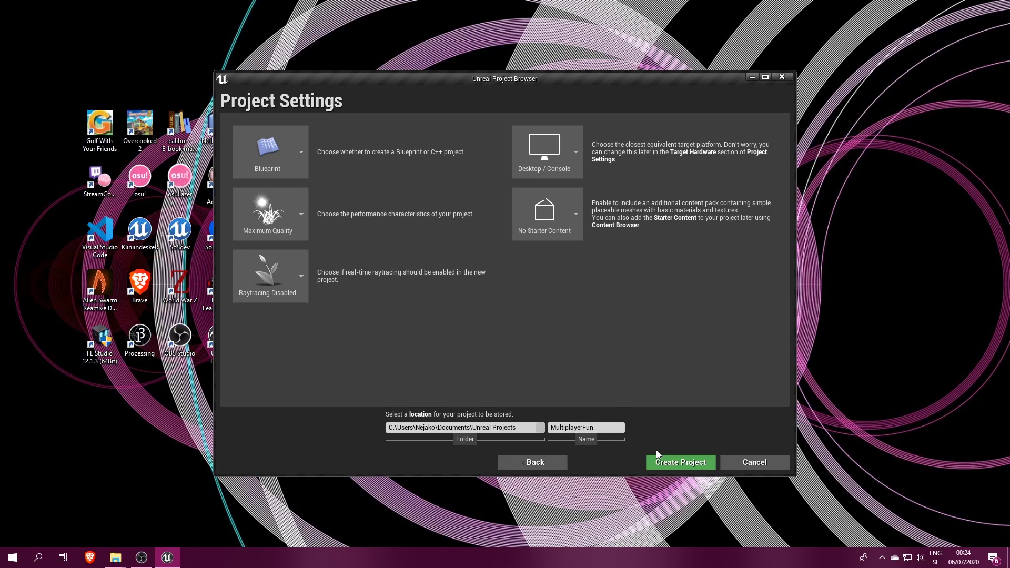
{"action": "left_click", "coordinate": [663, 461]}
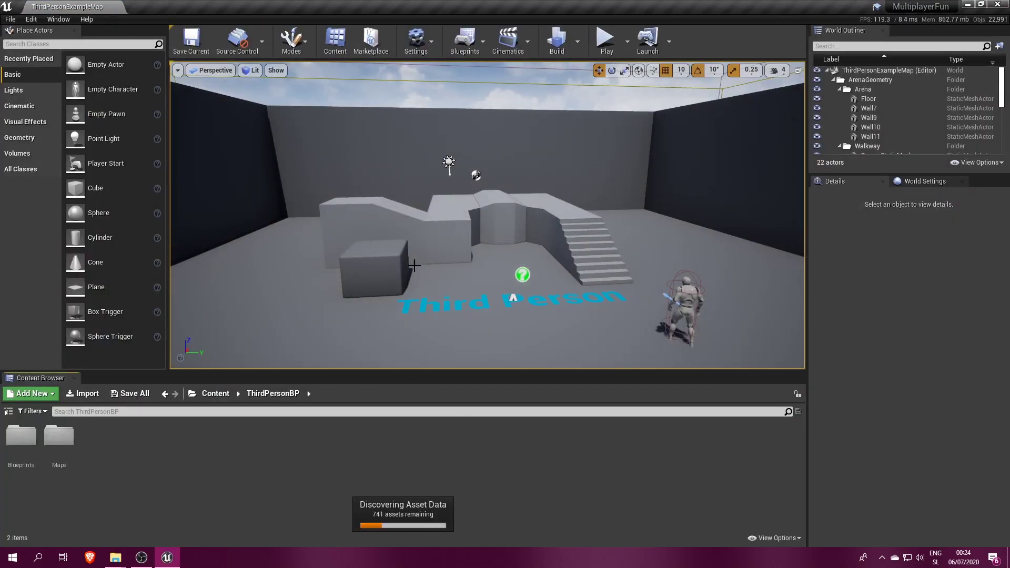
{"action": "left_click", "coordinate": [604, 41]}
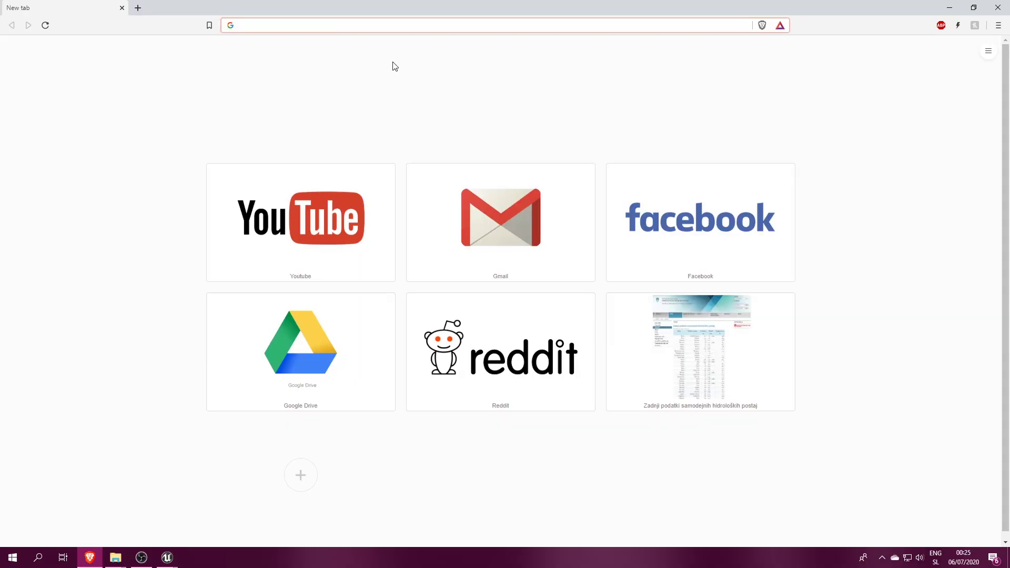
Step: Switch to the Brave browser, search the web for "ue4 advanced sessions plugin" and open the Unreal Engine Forums thread
{"action": "type", "text": "ue4"}
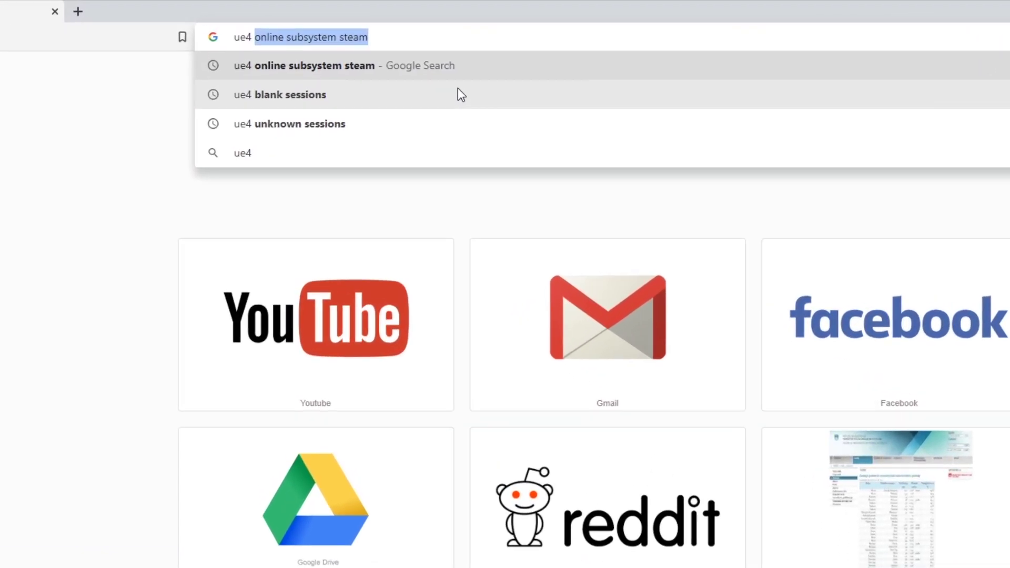
{"action": "type", "text": " advanced"}
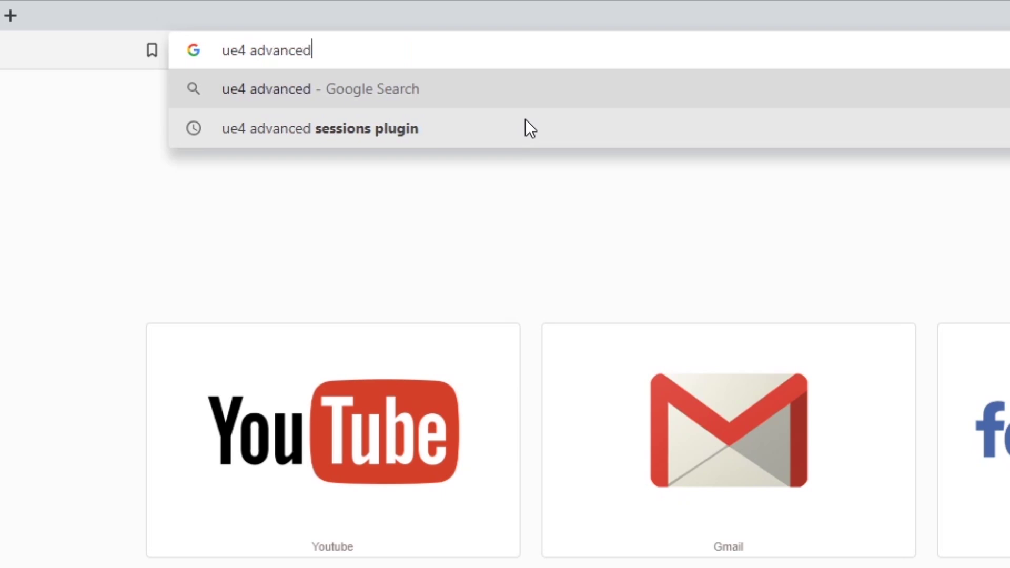
{"action": "left_click", "coordinate": [421, 142]}
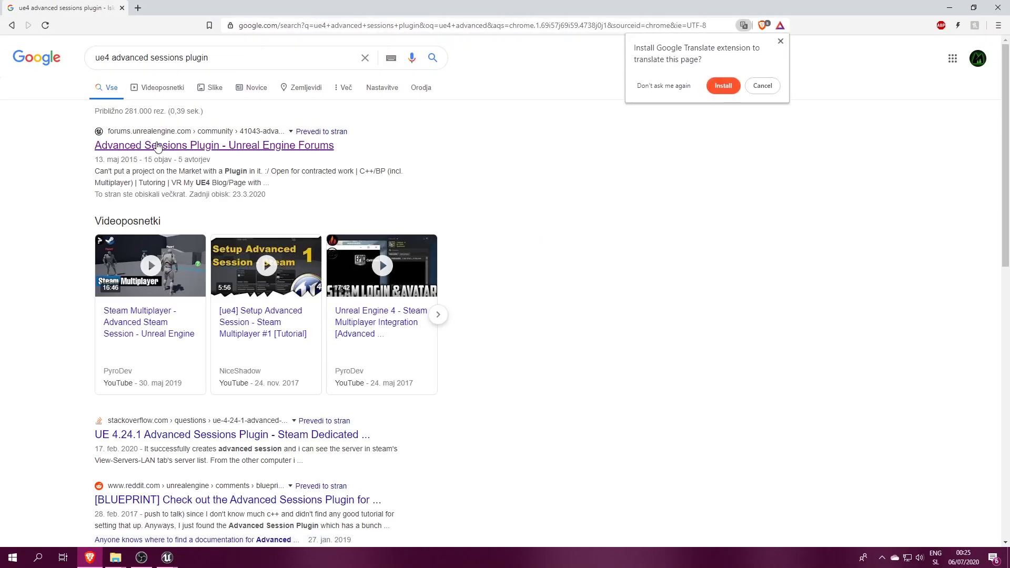
{"action": "left_click", "coordinate": [779, 42]}
{"action": "left_click", "coordinate": [181, 147]}
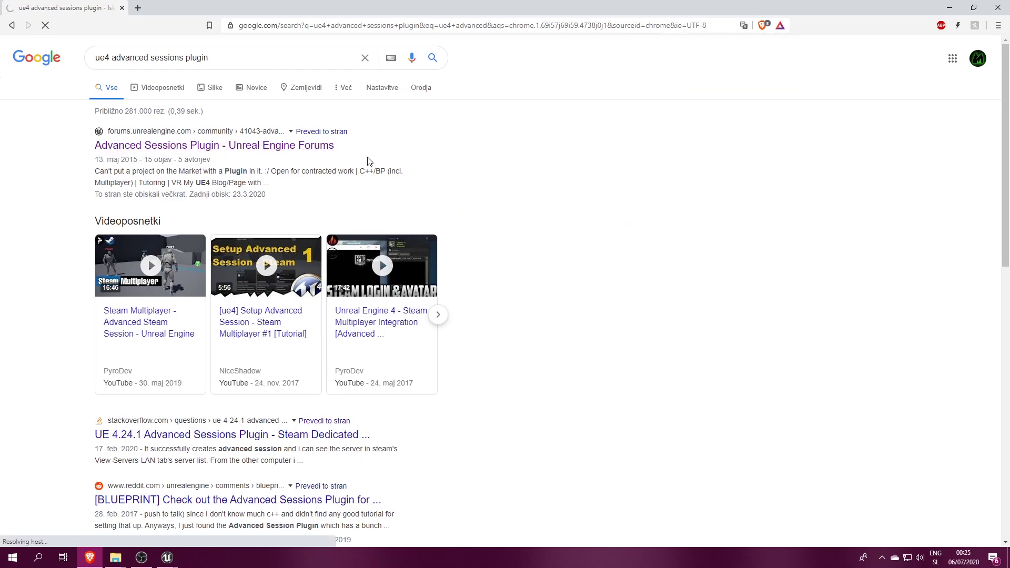
Step: Start the download of AdvancedSessionsPlugin-4-25.zip from the forum thread through Google Drive, accepting the download without a virus scan
{"action": "scroll", "coordinate": [410, 208], "scroll_direction": "down", "scroll_amount": 3}
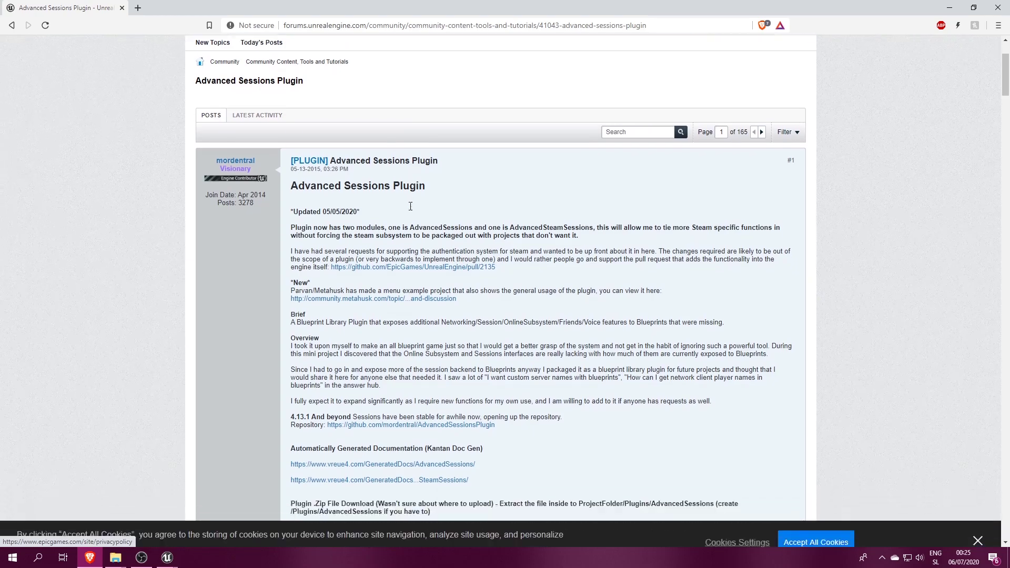
{"action": "scroll", "coordinate": [370, 130], "scroll_direction": "down", "scroll_amount": 2}
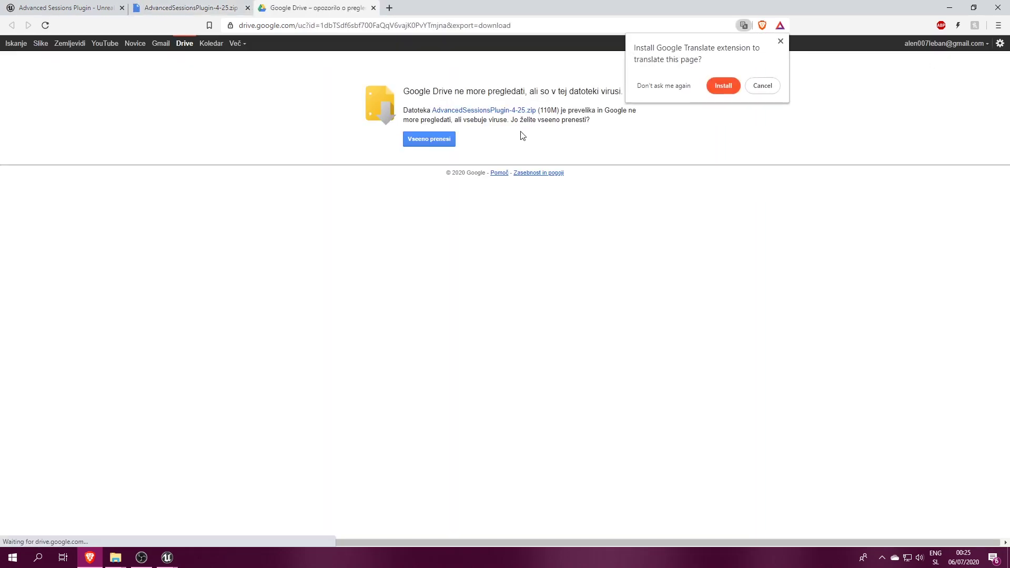
{"action": "left_click", "coordinate": [780, 41]}
{"action": "left_click", "coordinate": [424, 146]}
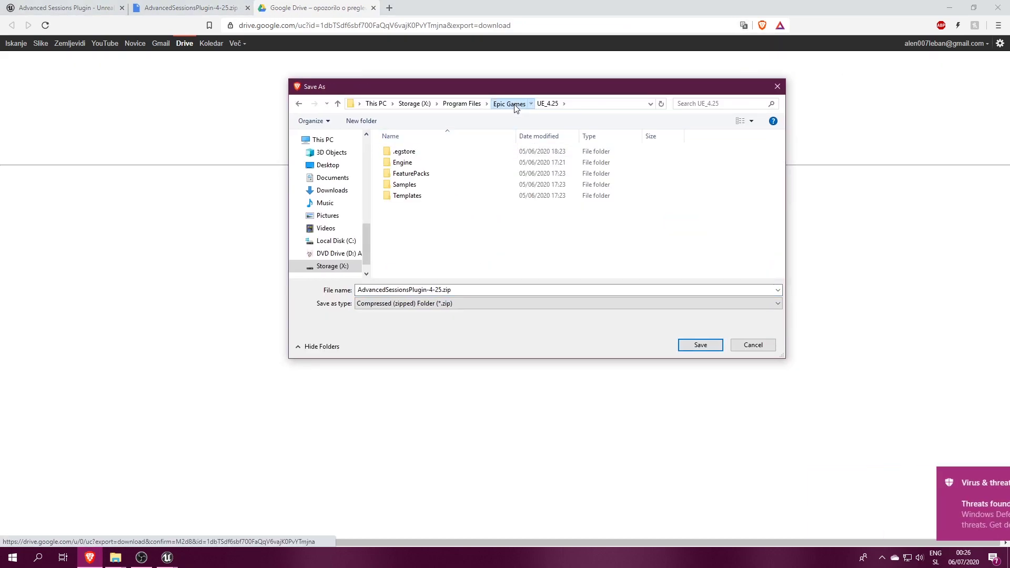
Step: Save AdvancedSessionsPlugin-4-25.zip in the Plugins folder inside the Engine folder of UE_4.25
{"action": "left_click", "coordinate": [508, 104]}
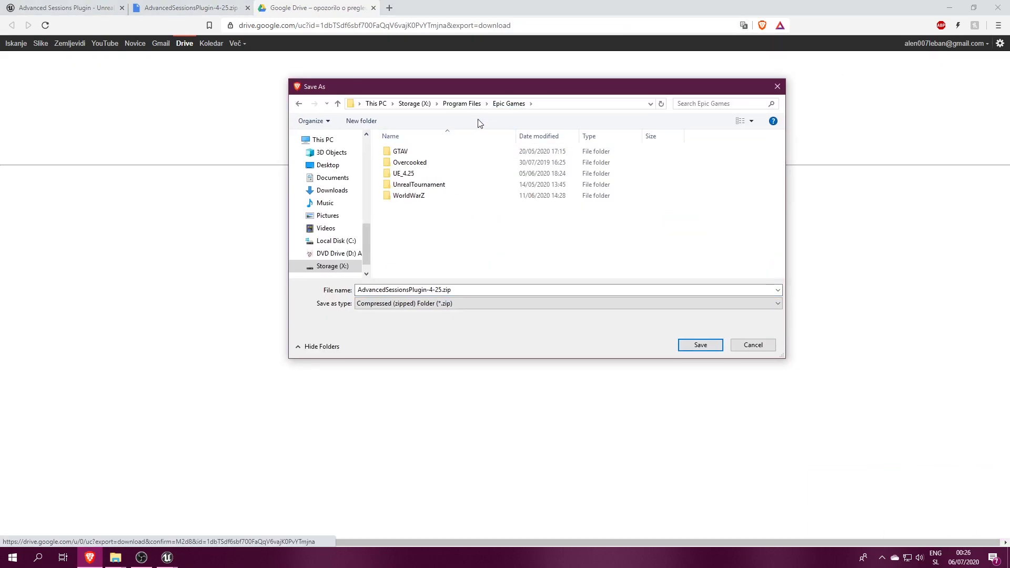
{"action": "double_click", "coordinate": [421, 175]}
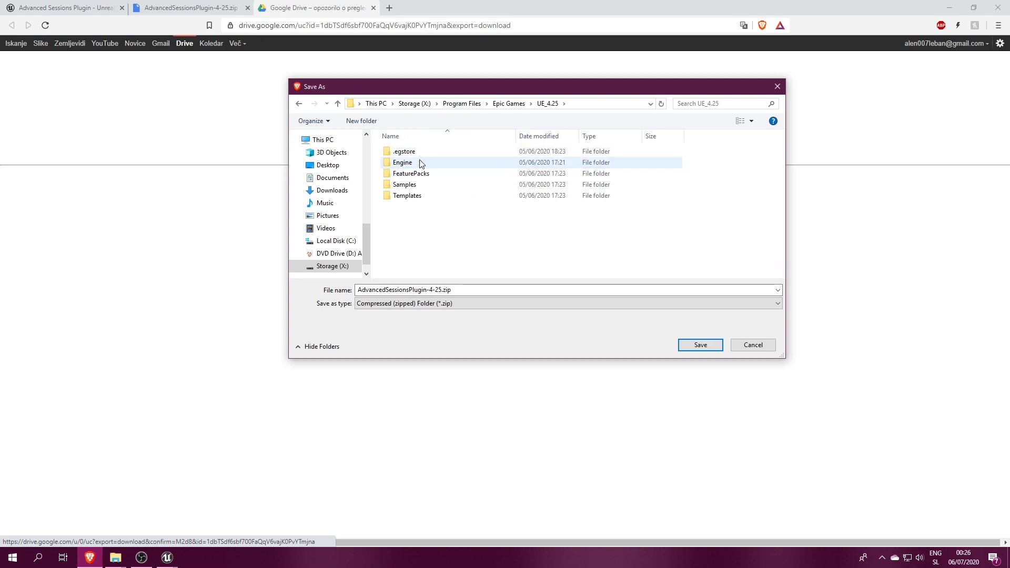
{"action": "double_click", "coordinate": [418, 165]}
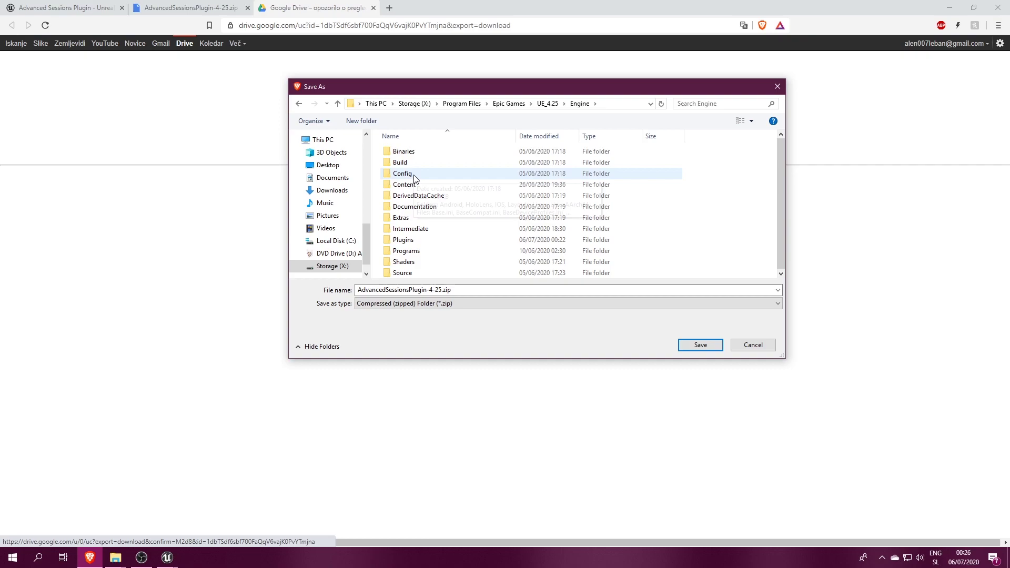
{"action": "double_click", "coordinate": [415, 241]}
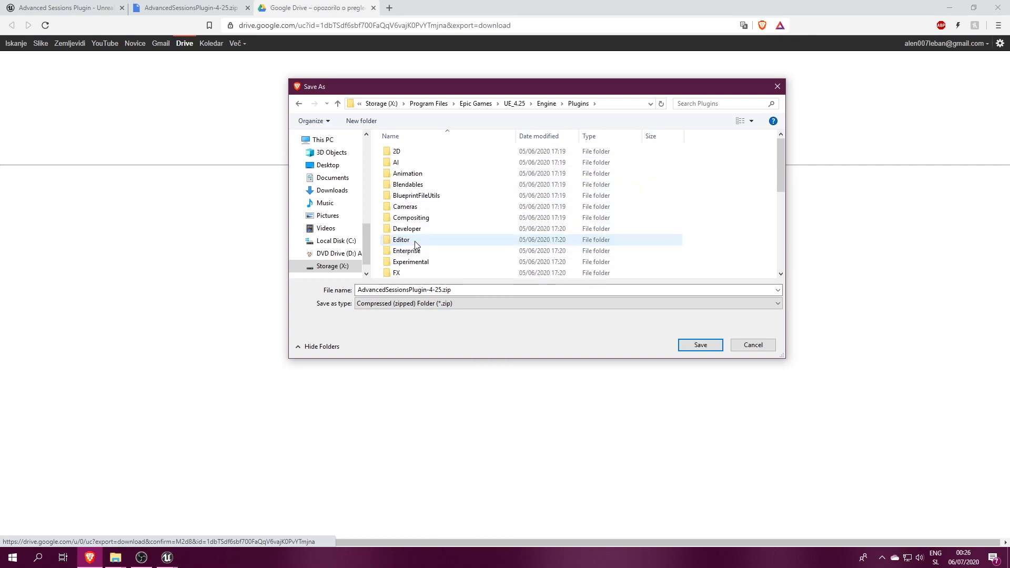
{"action": "left_click", "coordinate": [698, 345]}
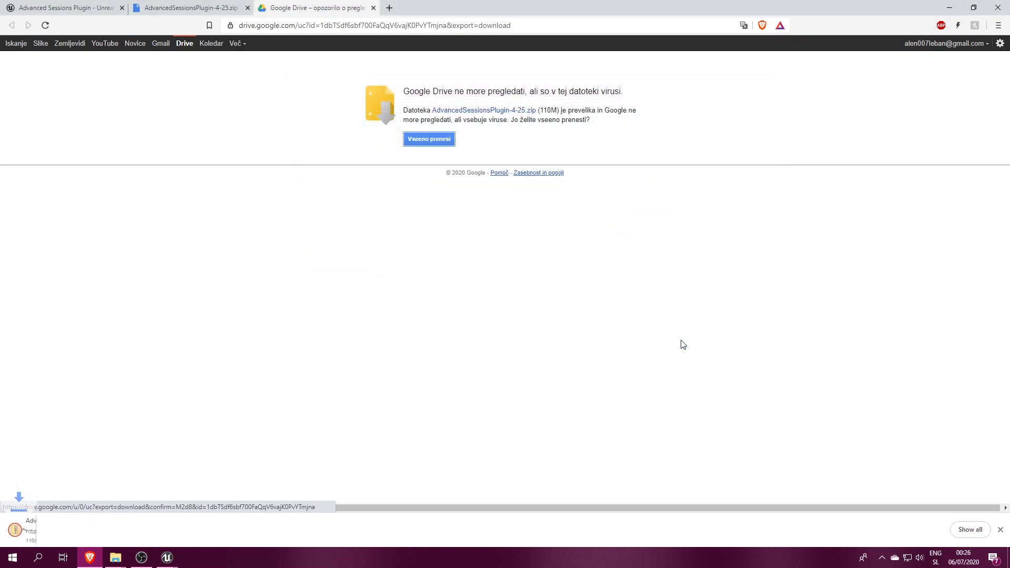
Step: In File Explorer, extract AdvancedSessionsPlugin-4-25.zip into the engine's Plugins folder and delete the zip archive
{"action": "left_click", "coordinate": [116, 564]}
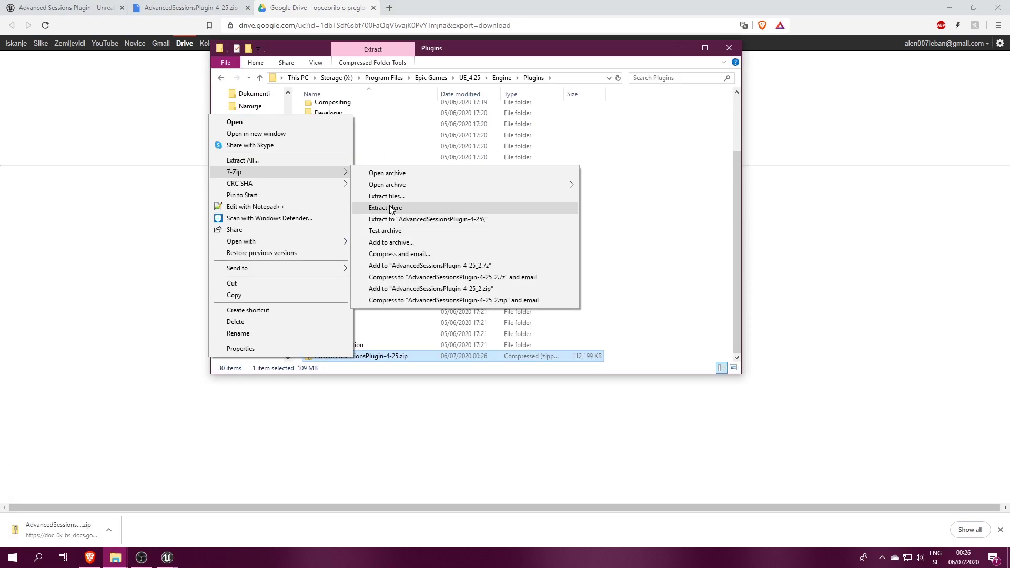
{"action": "left_click", "coordinate": [388, 208]}
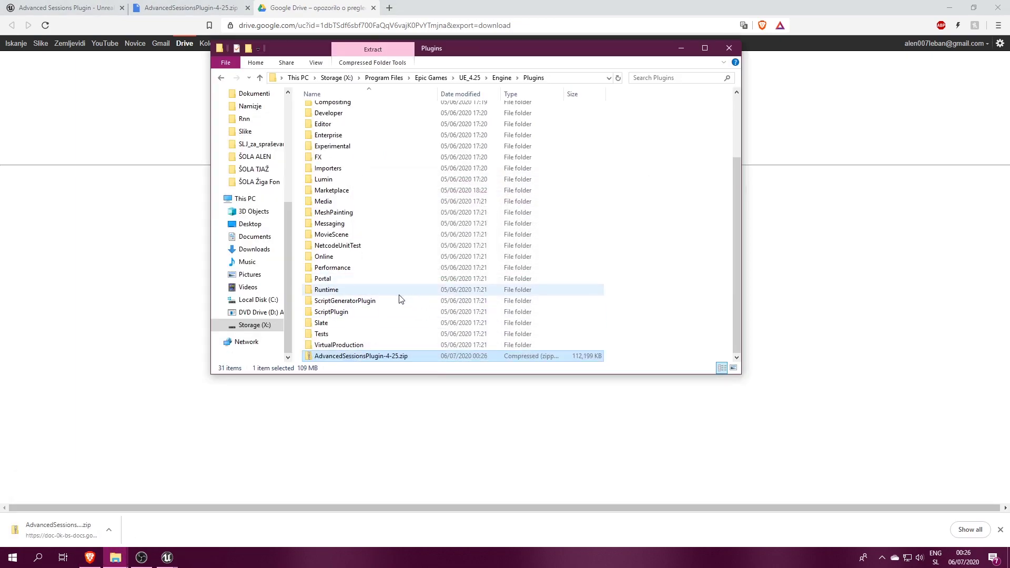
{"action": "scroll", "coordinate": [352, 263], "scroll_direction": "down", "scroll_amount": 3}
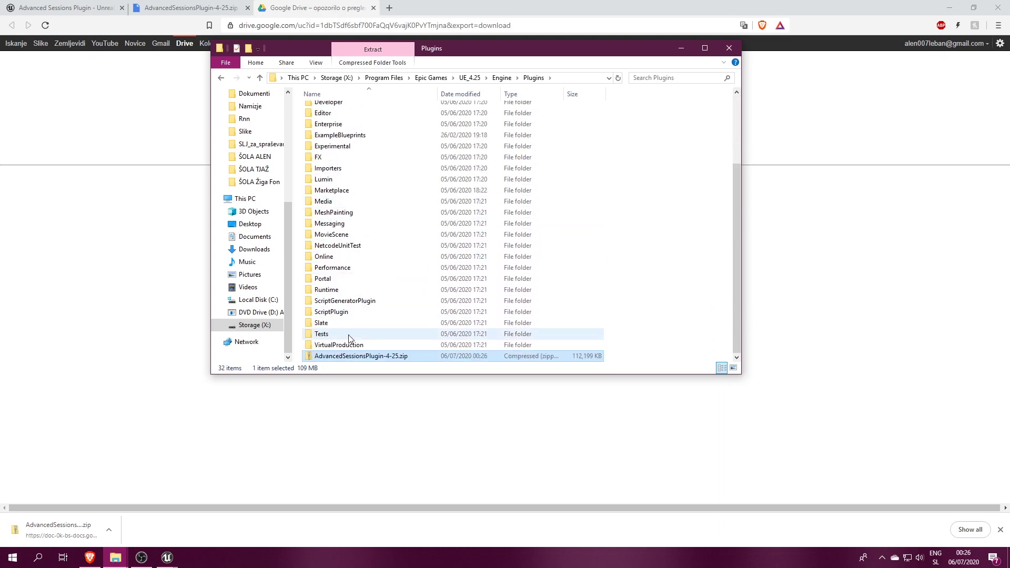
{"action": "key", "text": "Delete"}
{"action": "scroll", "coordinate": [356, 263], "scroll_direction": "up", "scroll_amount": 3}
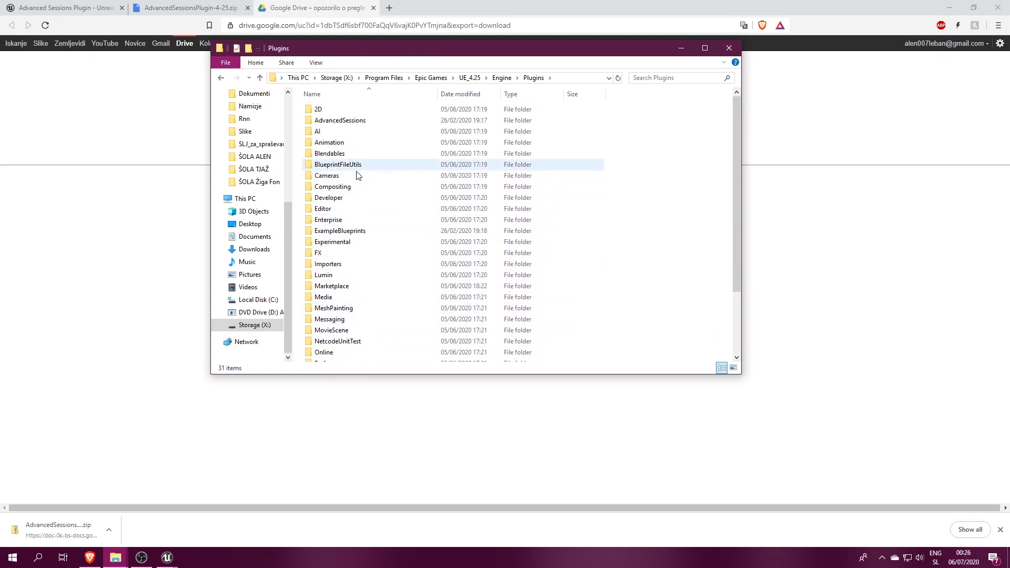
Step: Switch to the Unreal Editor and enable the newly installed Advanced Sessions and Advanced Steam Sessions plugins
{"action": "left_click", "coordinate": [184, 558]}
{"action": "left_click", "coordinate": [224, 507]}
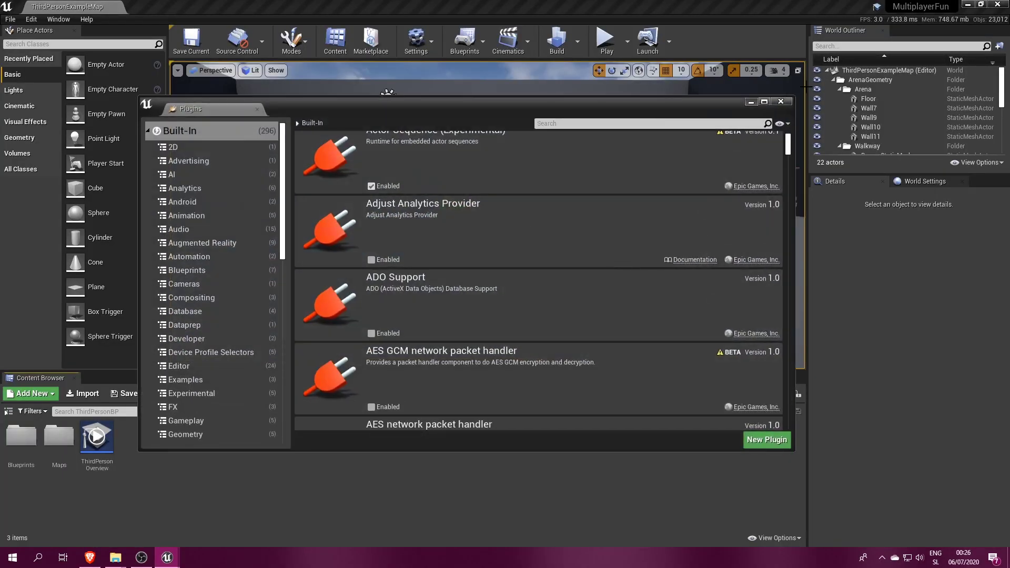
{"action": "left_click", "coordinate": [781, 101]}
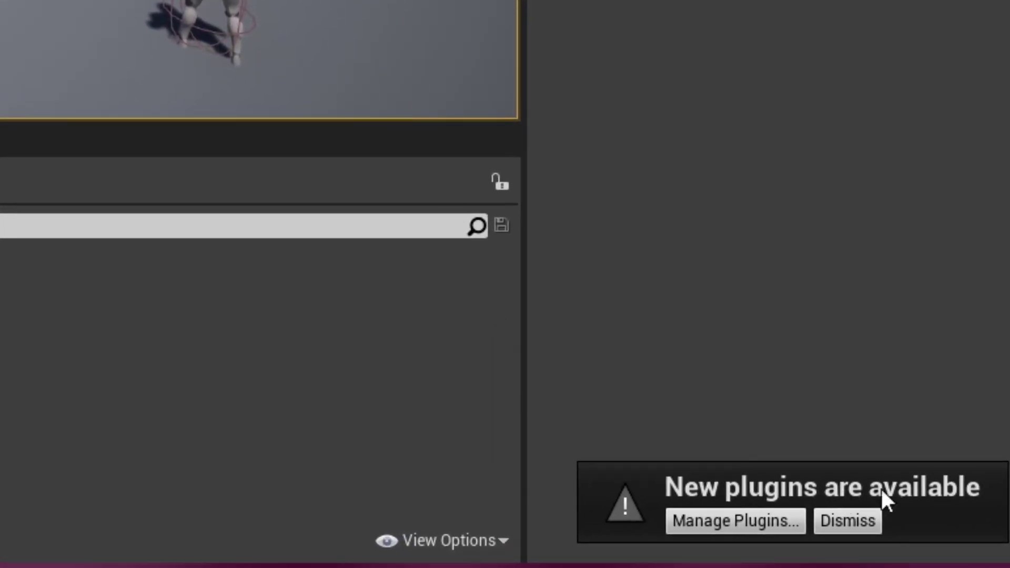
{"action": "left_click", "coordinate": [734, 526]}
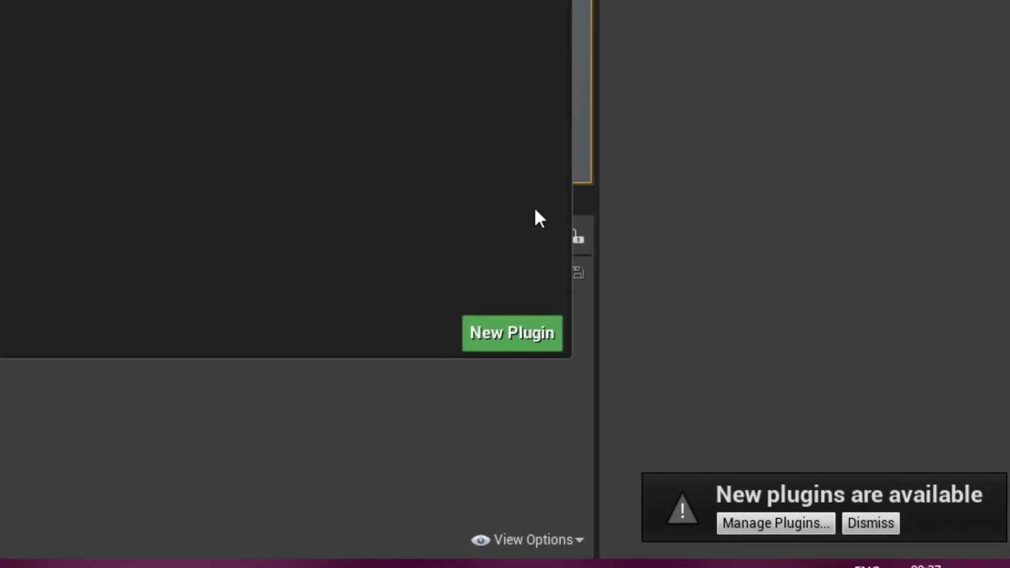
{"action": "left_click_drag", "start_coordinate": [533, 105], "coordinate": [535, 112]}
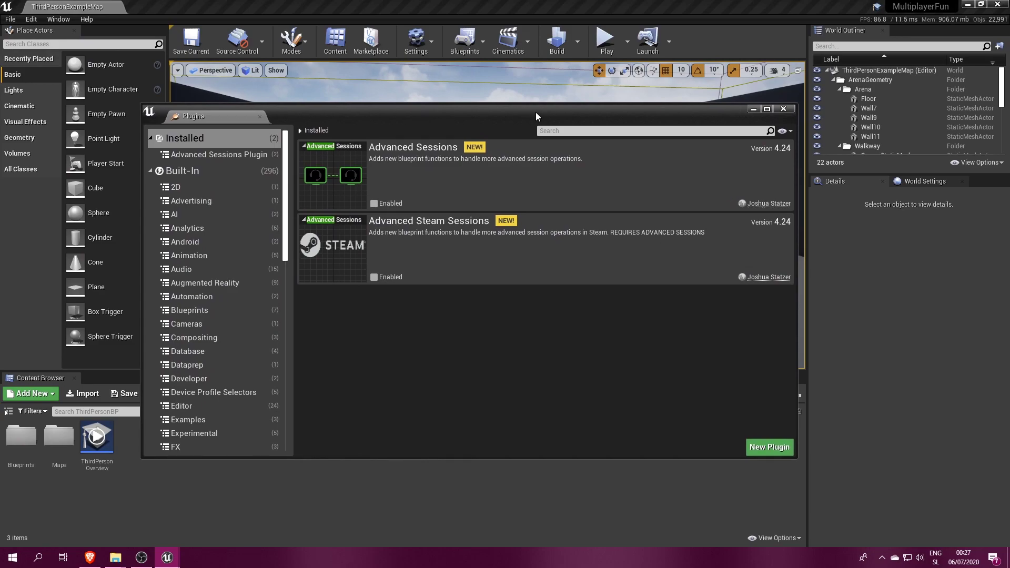
{"action": "left_click", "coordinate": [373, 204]}
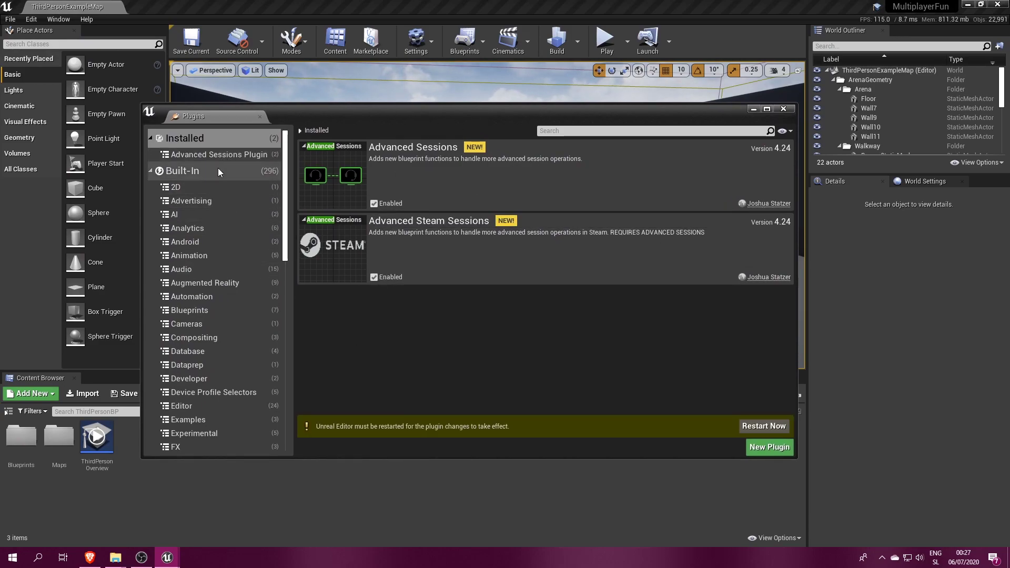
Step: Enable the Online Subsystem Steam plugin in the built-in Online Platform category
{"action": "scroll", "coordinate": [214, 248], "scroll_direction": "down", "scroll_amount": 5}
{"action": "scroll", "coordinate": [214, 251], "scroll_direction": "down", "scroll_amount": 4}
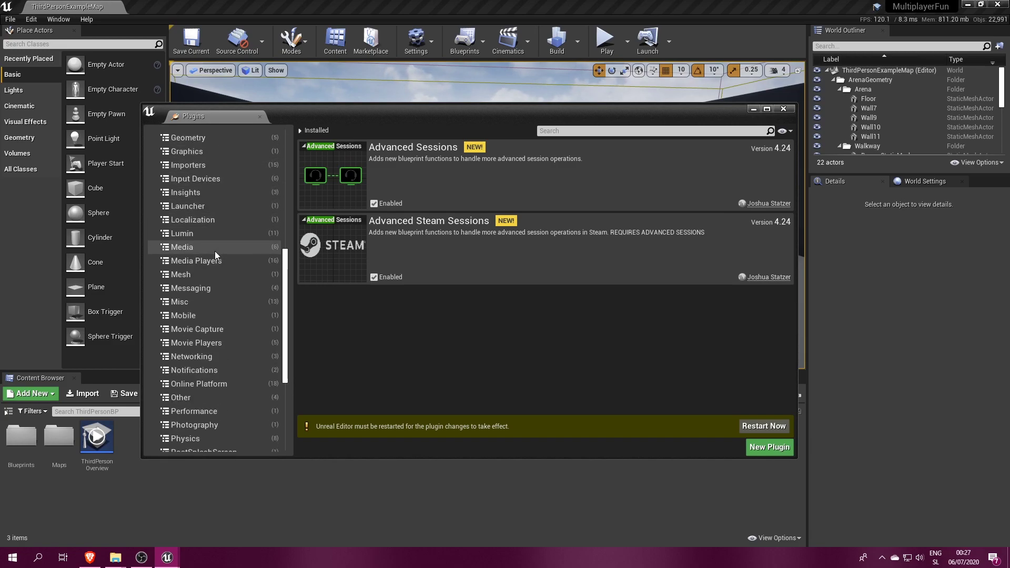
{"action": "left_click", "coordinate": [216, 367]}
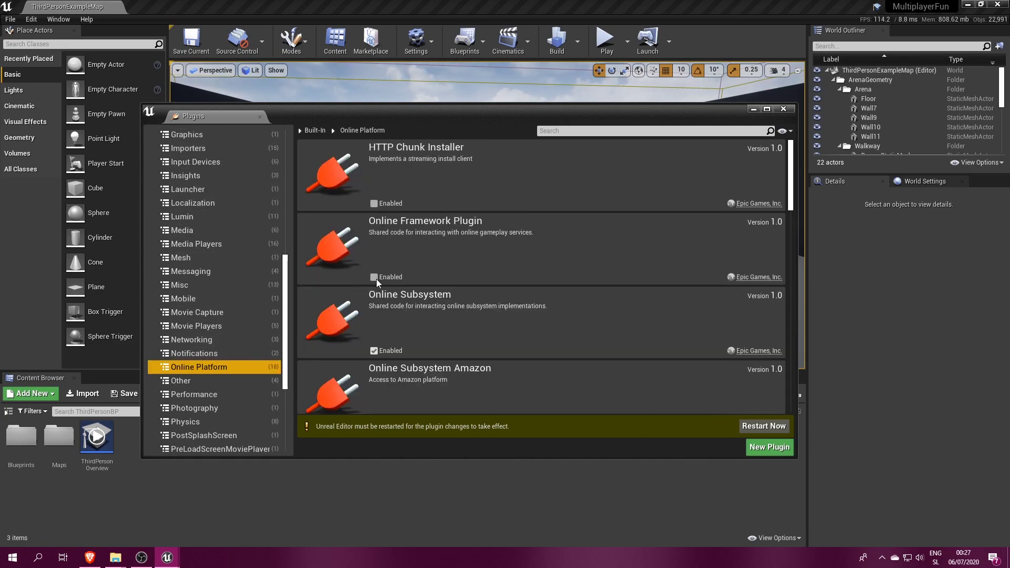
{"action": "scroll", "coordinate": [434, 271], "scroll_direction": "down", "scroll_amount": 2}
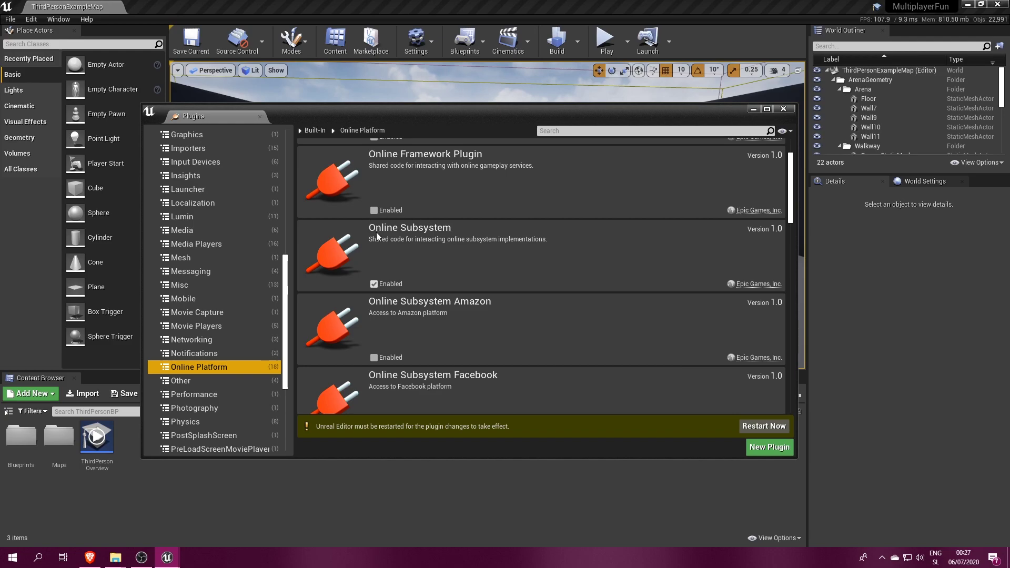
{"action": "scroll", "coordinate": [446, 238], "scroll_direction": "down", "scroll_amount": 10}
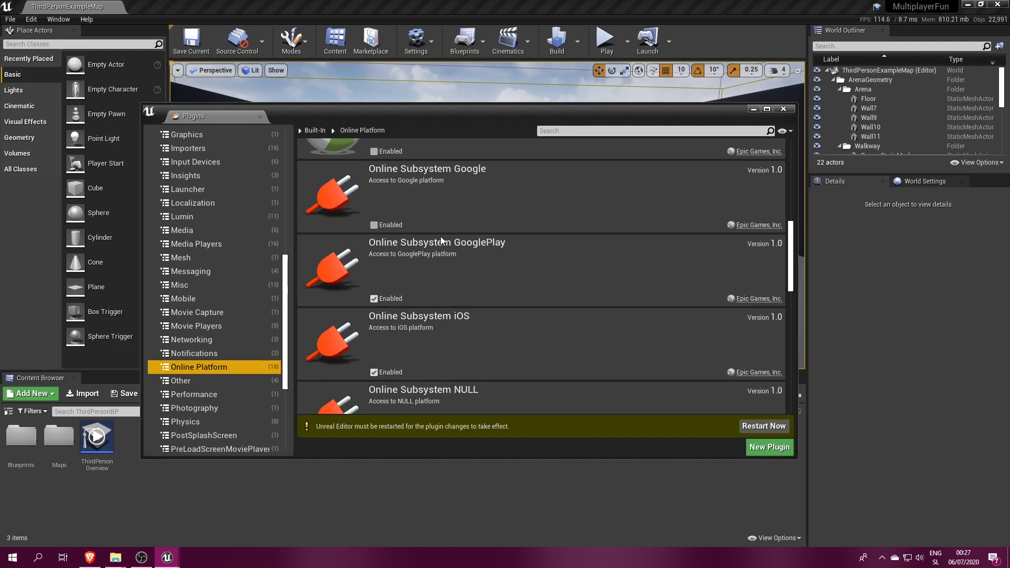
{"action": "scroll", "coordinate": [441, 238], "scroll_direction": "down", "scroll_amount": 5}
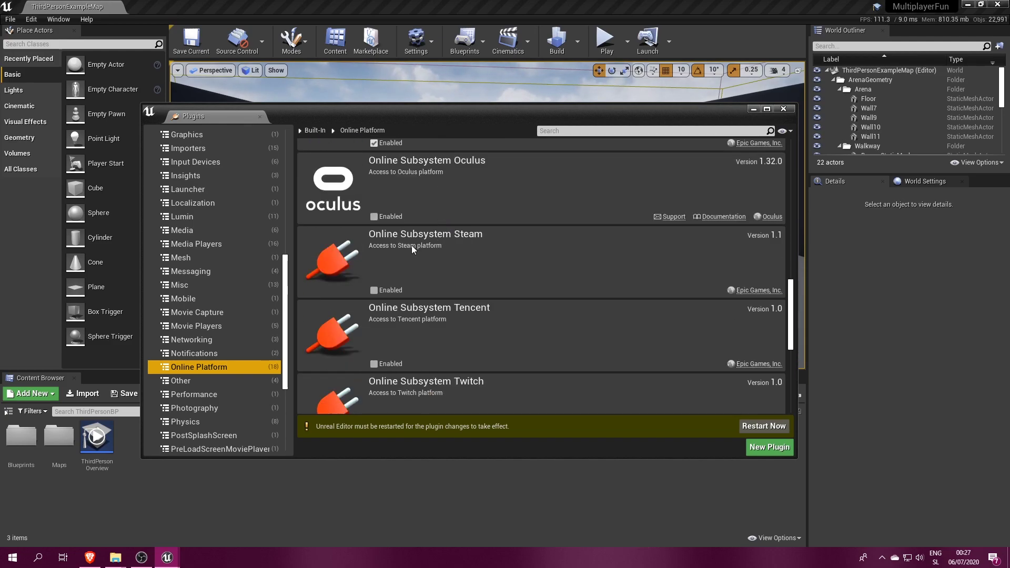
{"action": "left_click", "coordinate": [374, 290]}
Step: Restart the editor to apply the plugin changes and close the Plugins window
{"action": "scroll", "coordinate": [475, 296], "scroll_direction": "up", "scroll_amount": 3}
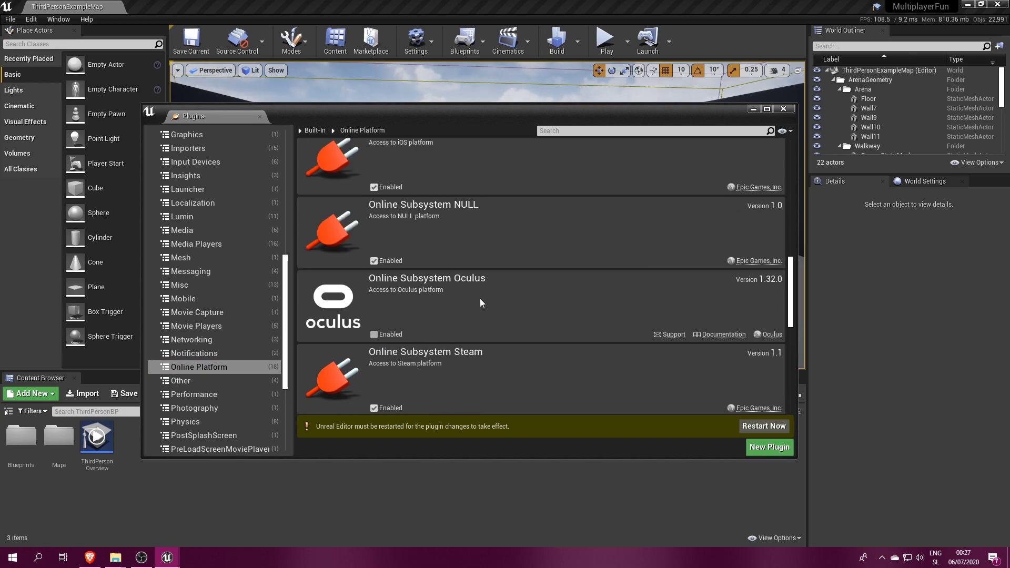
{"action": "scroll", "coordinate": [481, 304], "scroll_direction": "up", "scroll_amount": 5}
{"action": "left_click", "coordinate": [746, 424]}
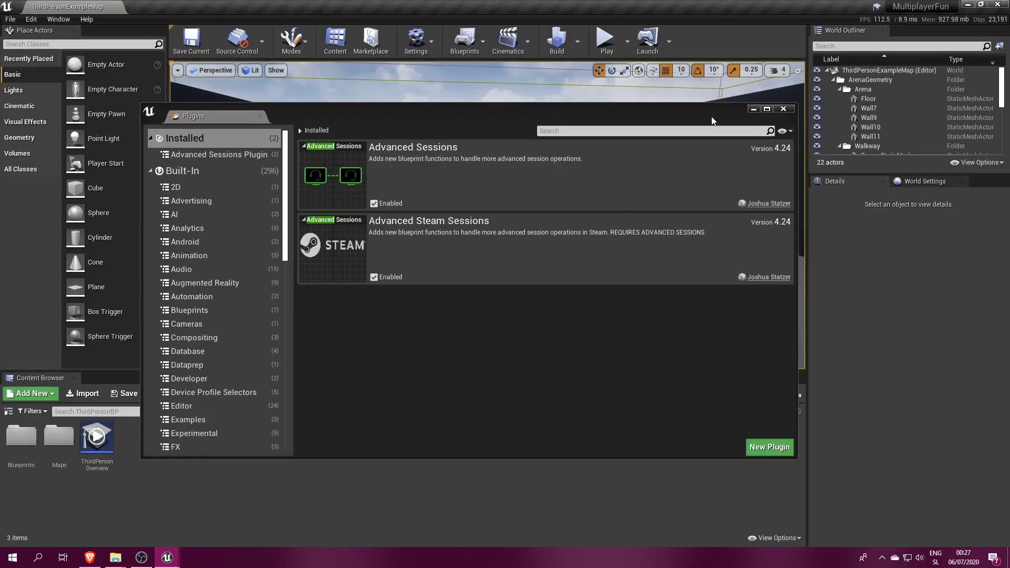
{"action": "left_click", "coordinate": [783, 112]}
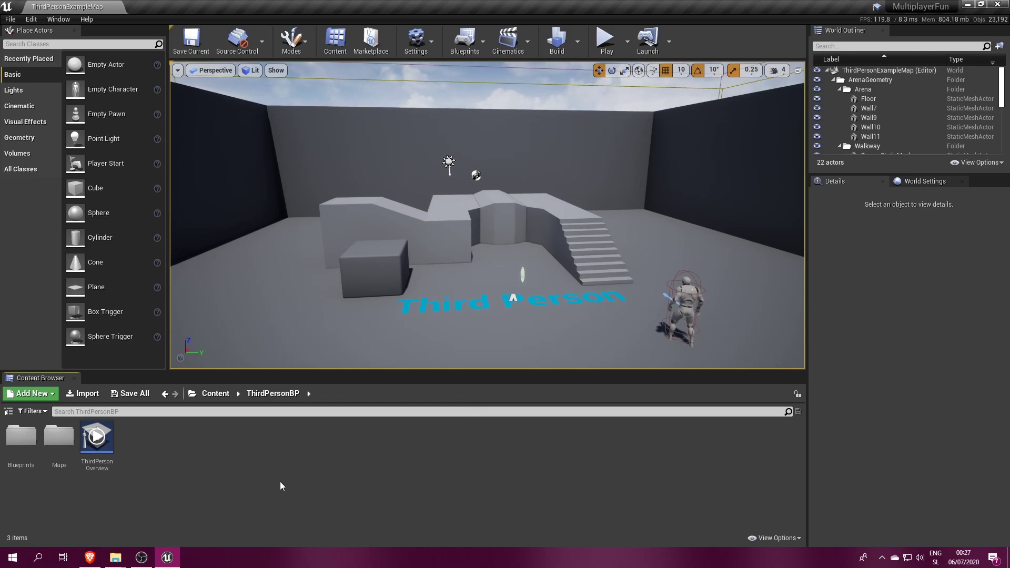
Step: In the web browser, search for "ue4 online subsystem steam" and copy the finished DefaultEngine.ini settings from the Online Subsystem Steam documentation
{"action": "left_click", "coordinate": [92, 558]}
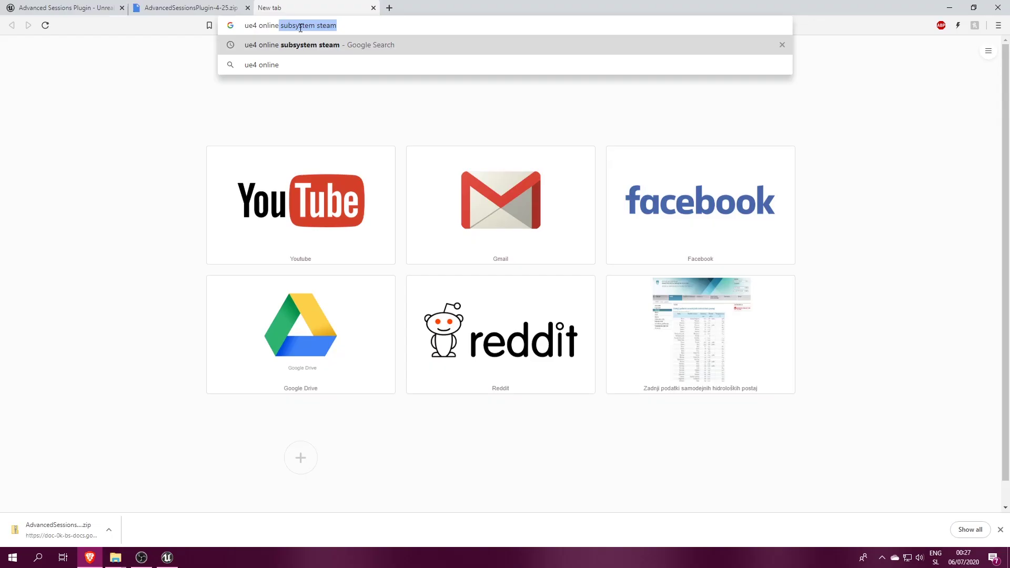
{"action": "key", "text": "Right"}
{"action": "key", "text": "Return"}
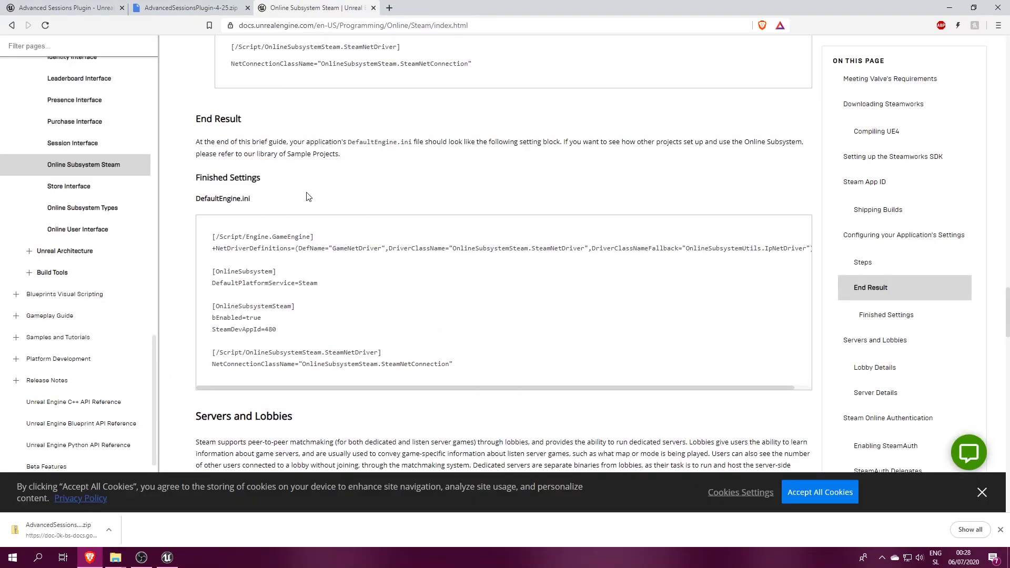
{"action": "left_click_drag", "start_coordinate": [204, 236], "coordinate": [401, 331]}
{"action": "key", "text": "ctrl+c"}
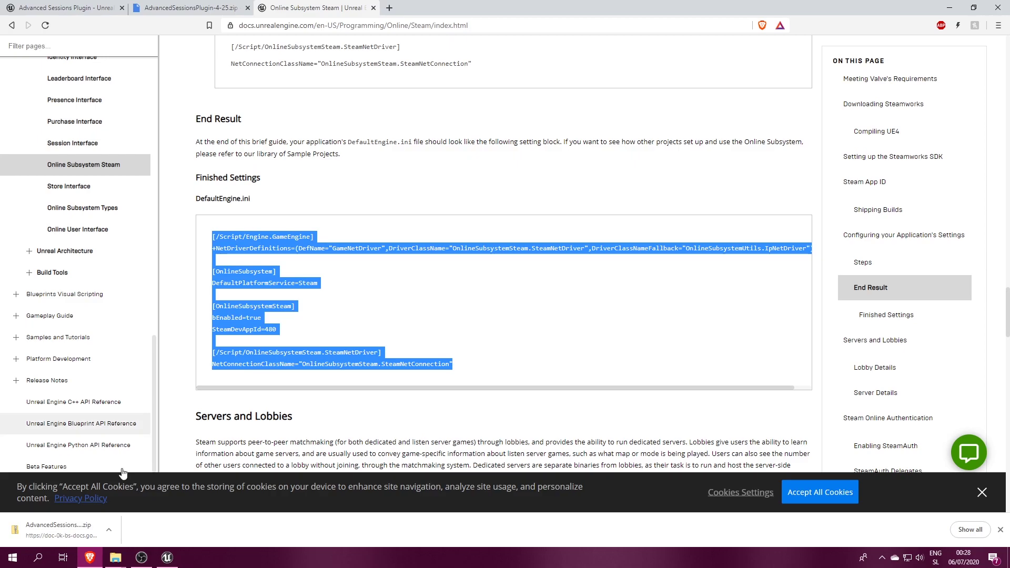
Step: Switch to File Explorer and open DefaultEngine.ini from the MultiplayerFun project's Config folder
{"action": "left_click", "coordinate": [115, 557]}
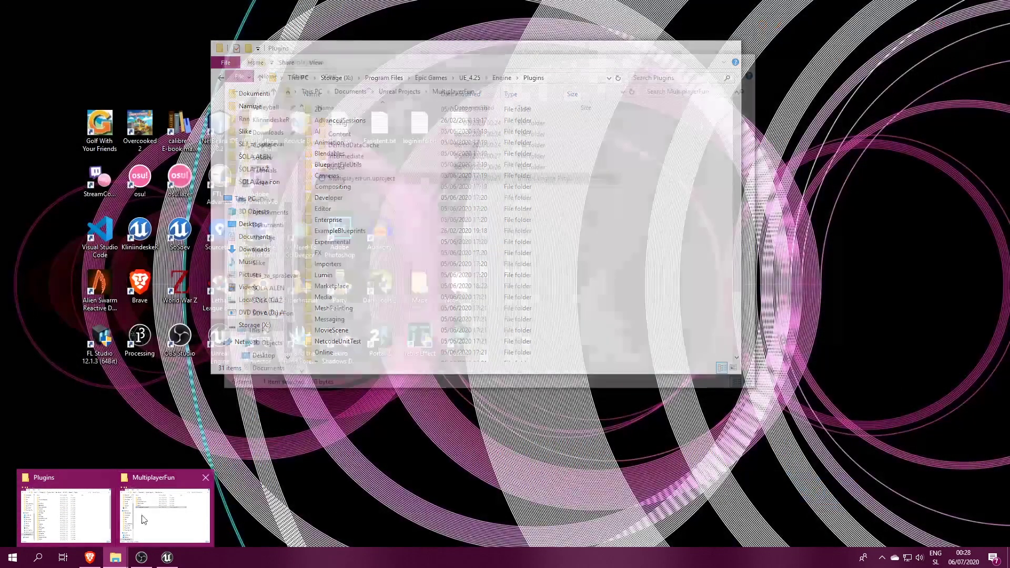
{"action": "left_click", "coordinate": [165, 514]}
{"action": "double_click", "coordinate": [361, 122]}
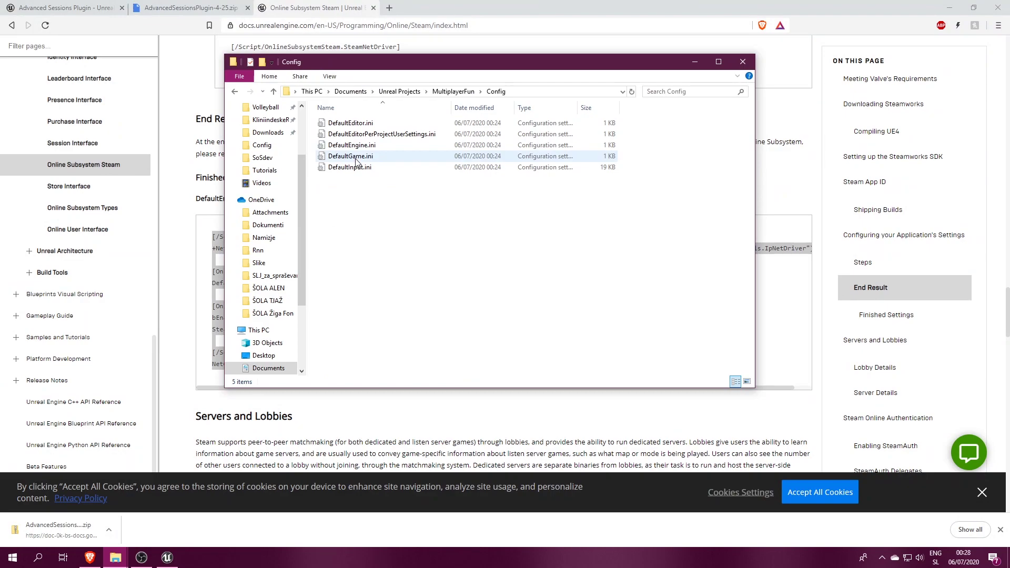
{"action": "left_click", "coordinate": [167, 557]}
{"action": "left_click", "coordinate": [115, 556]}
{"action": "left_click", "coordinate": [165, 514]}
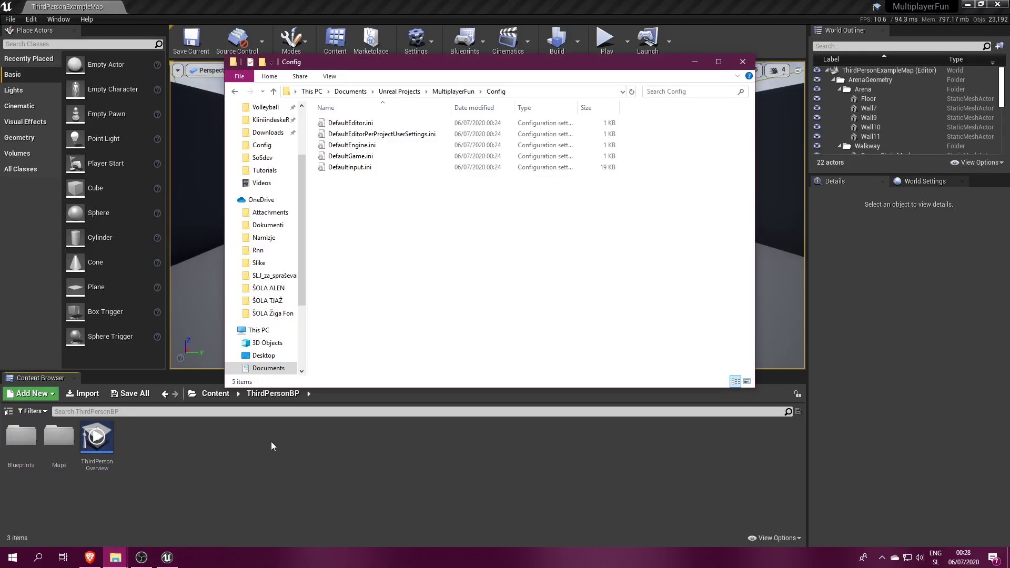
{"action": "double_click", "coordinate": [363, 146]}
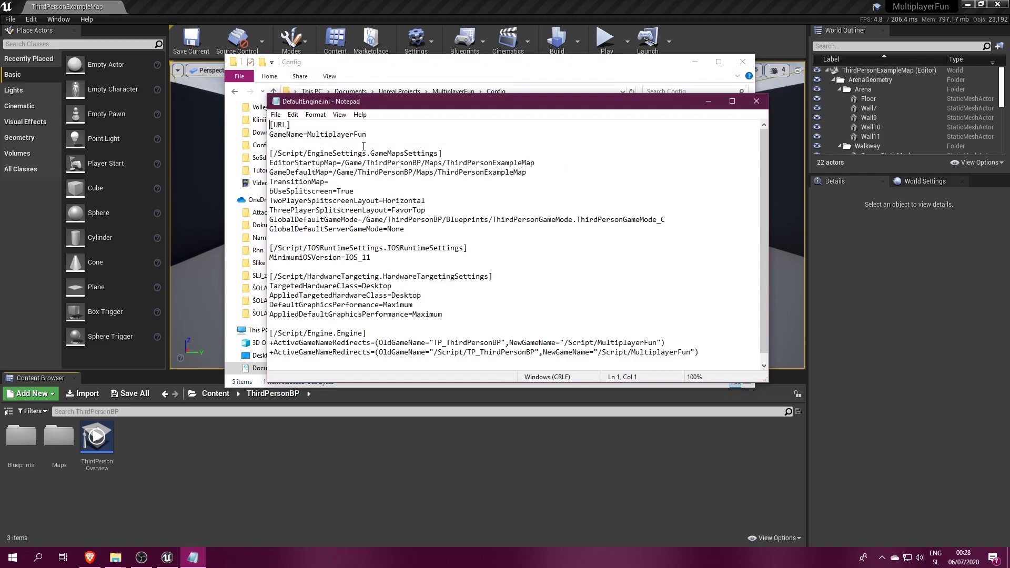
Step: Paste the copied Steam settings at the end of DefaultEngine.ini, save and close the file, and put the Config window away
{"action": "scroll", "coordinate": [326, 272], "scroll_direction": "down", "scroll_amount": 1}
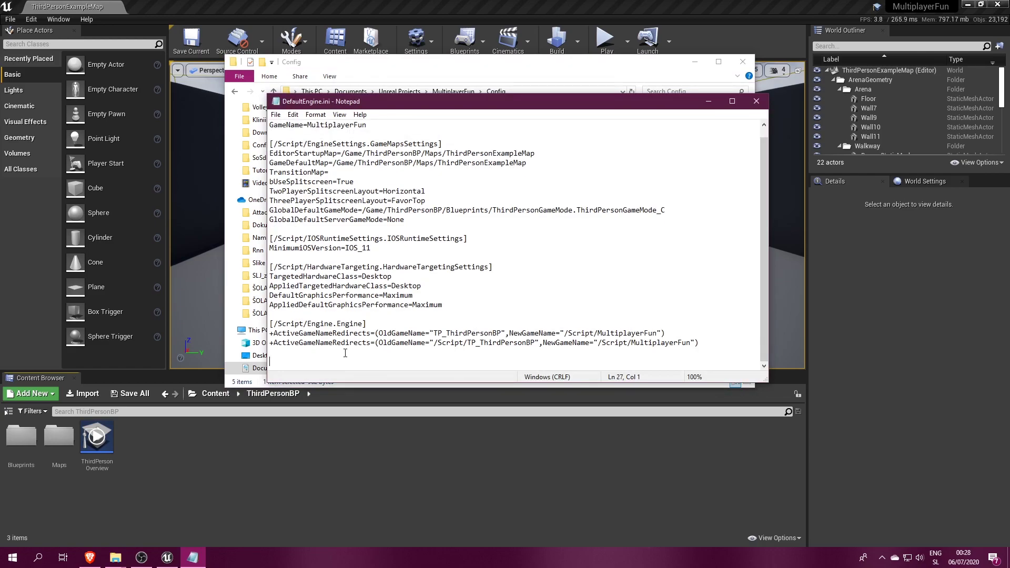
{"action": "key", "text": "ctrl+v"}
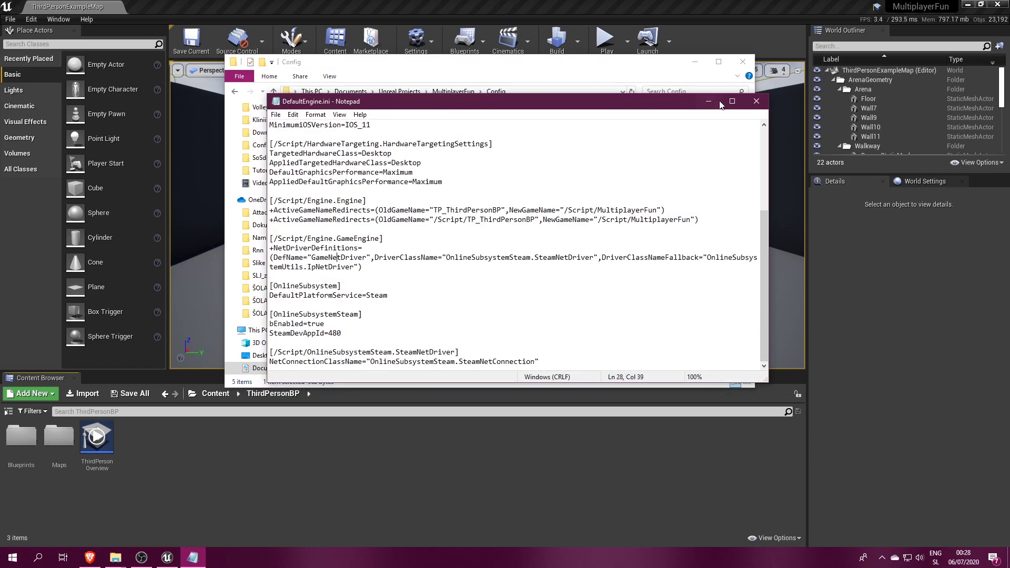
{"action": "left_click", "coordinate": [756, 104]}
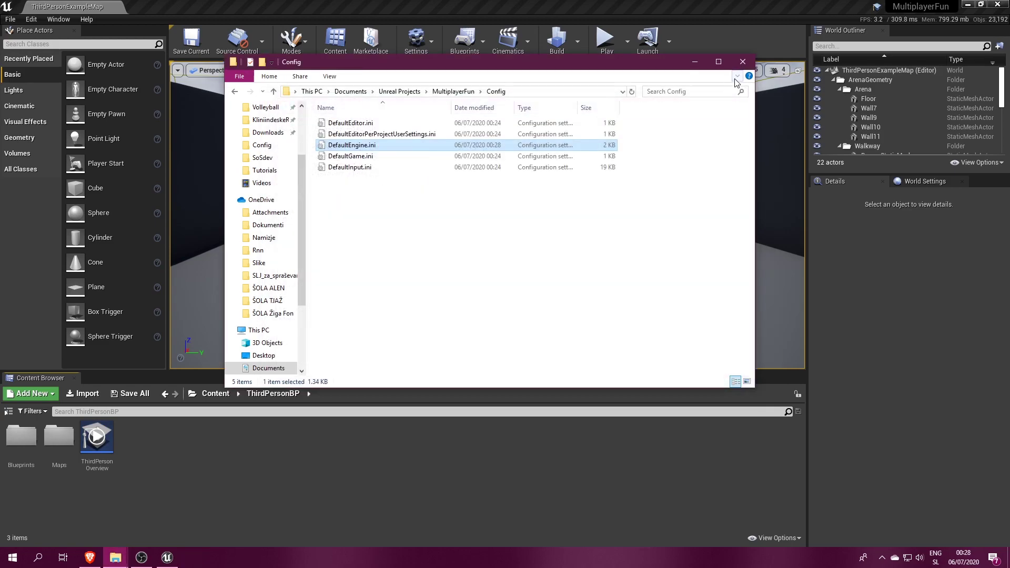
{"action": "left_click", "coordinate": [695, 69]}
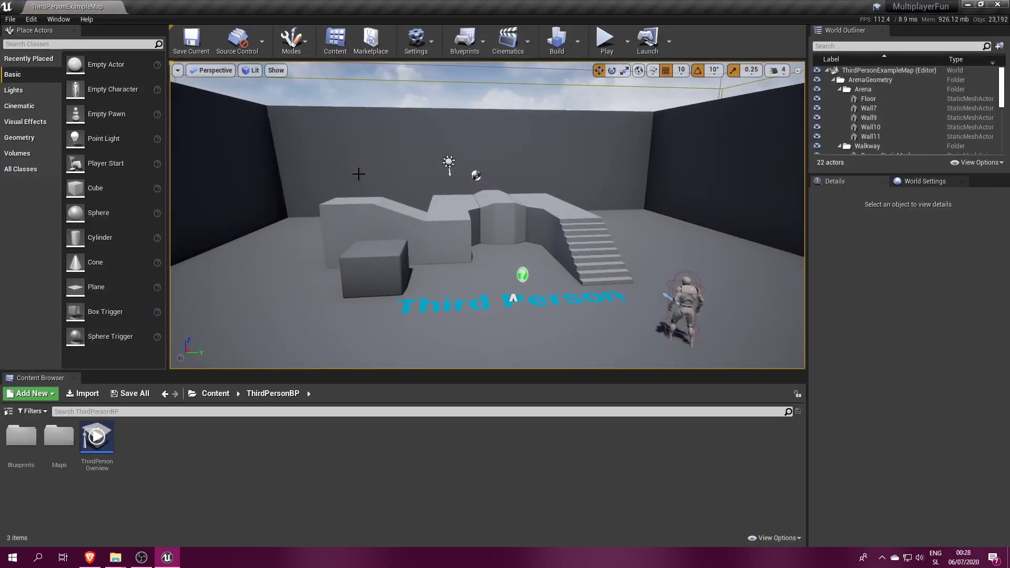
Step: Play the level as a Standalone Game, run the character around to check for the Steam overlay, and quit the game
{"action": "left_click", "coordinate": [628, 42]}
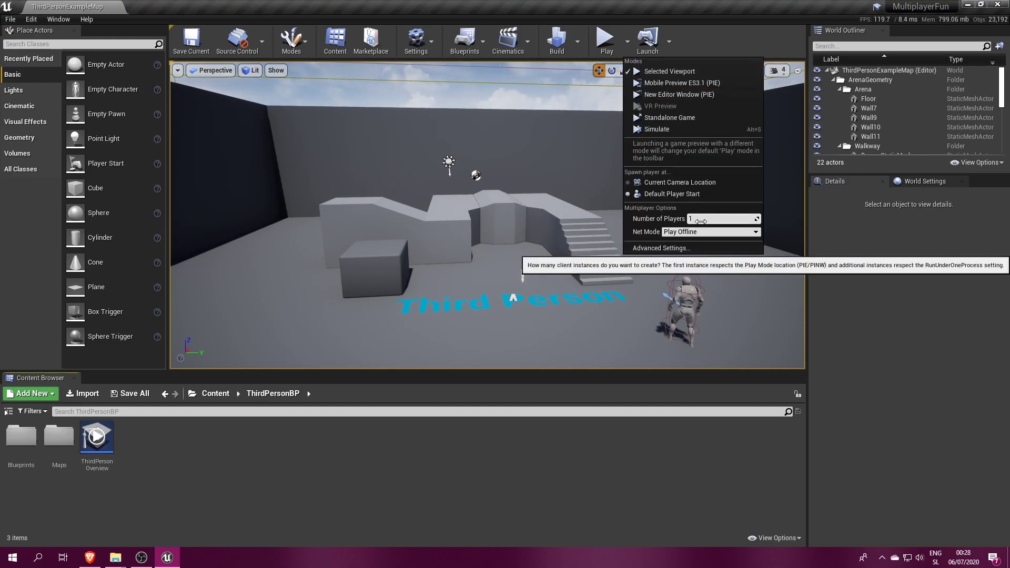
{"action": "left_click", "coordinate": [654, 119]}
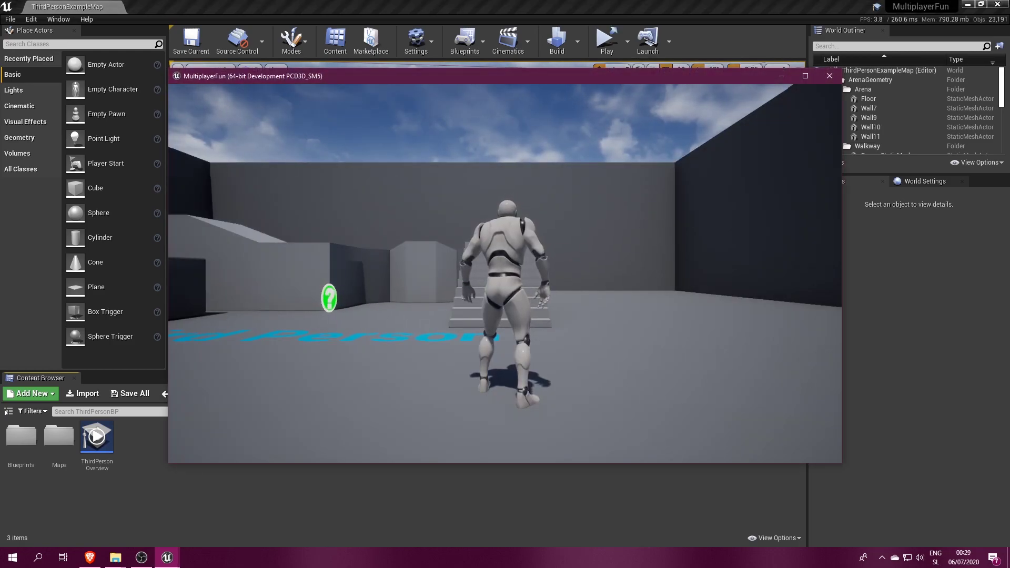
{"action": "key", "text": "a"}
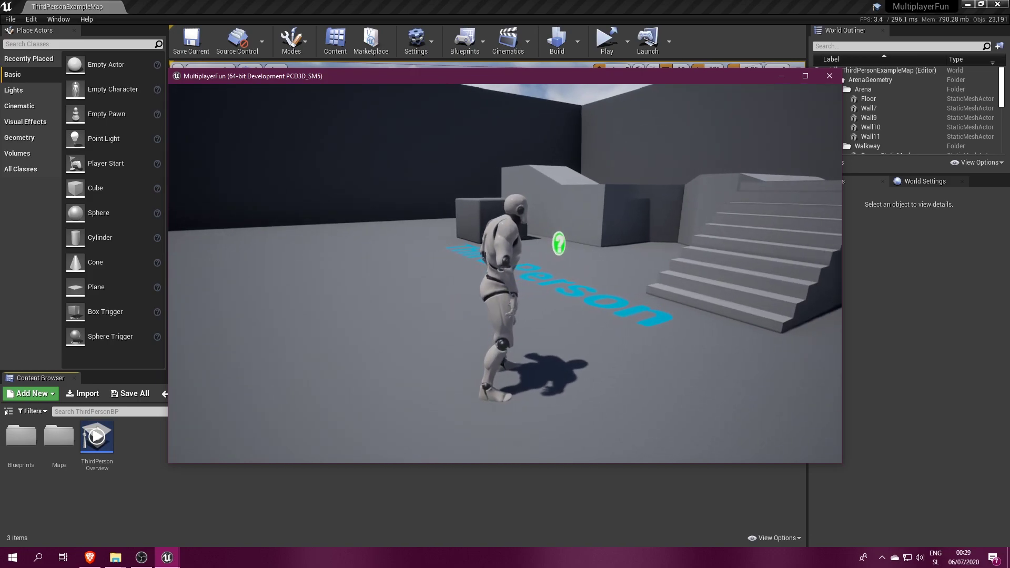
{"action": "key", "text": "w"}
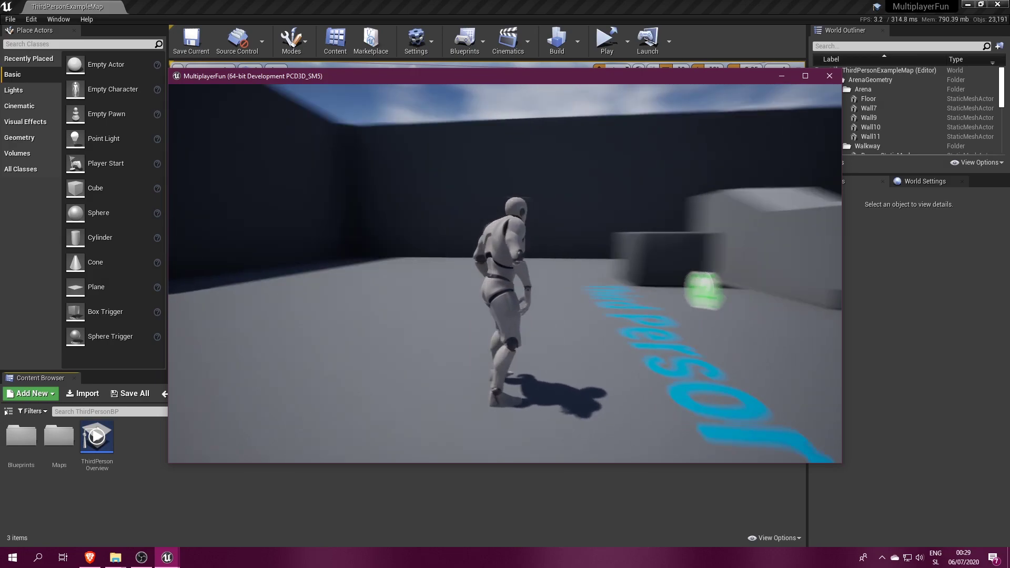
{"action": "key", "text": "d"}
{"action": "key", "text": "a"}
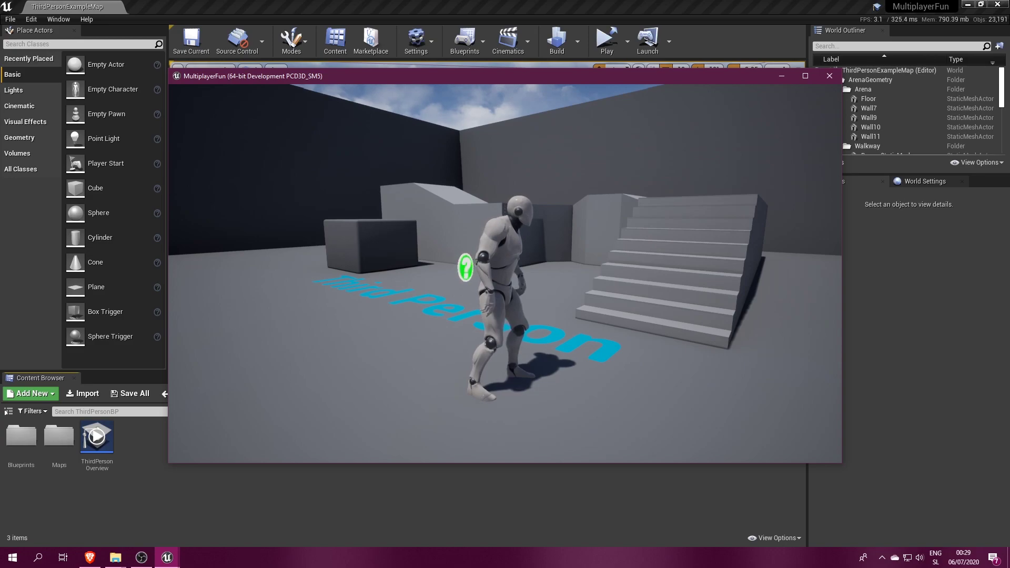
{"action": "key", "text": "w"}
{"action": "key", "text": "s"}
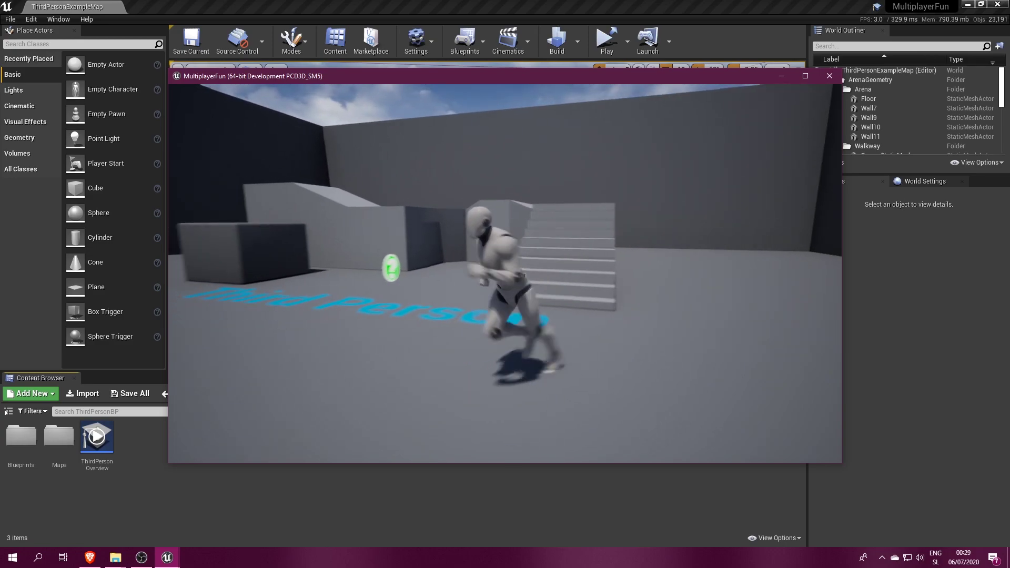
{"action": "key", "text": "d"}
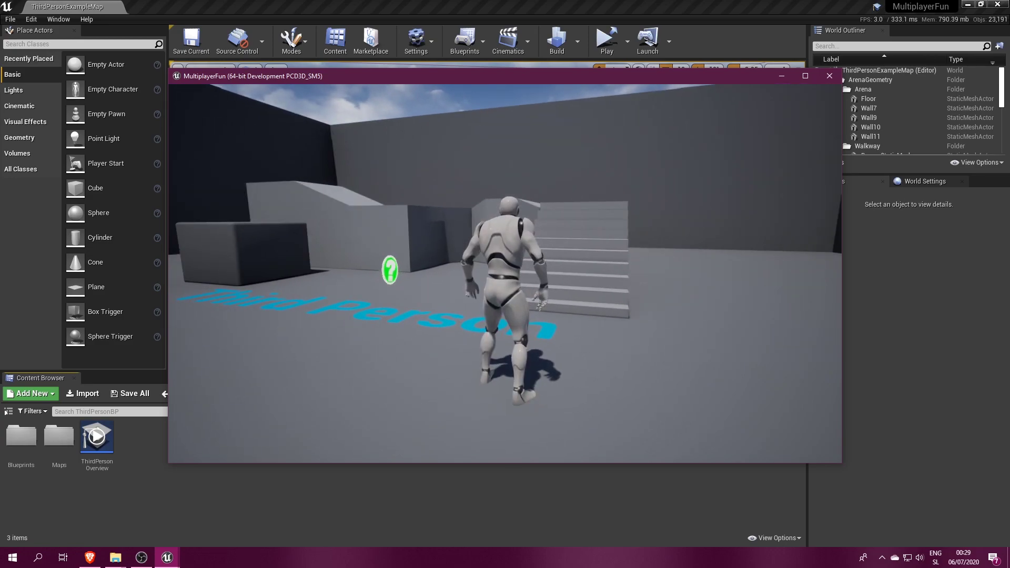
{"action": "key", "text": "Escape"}
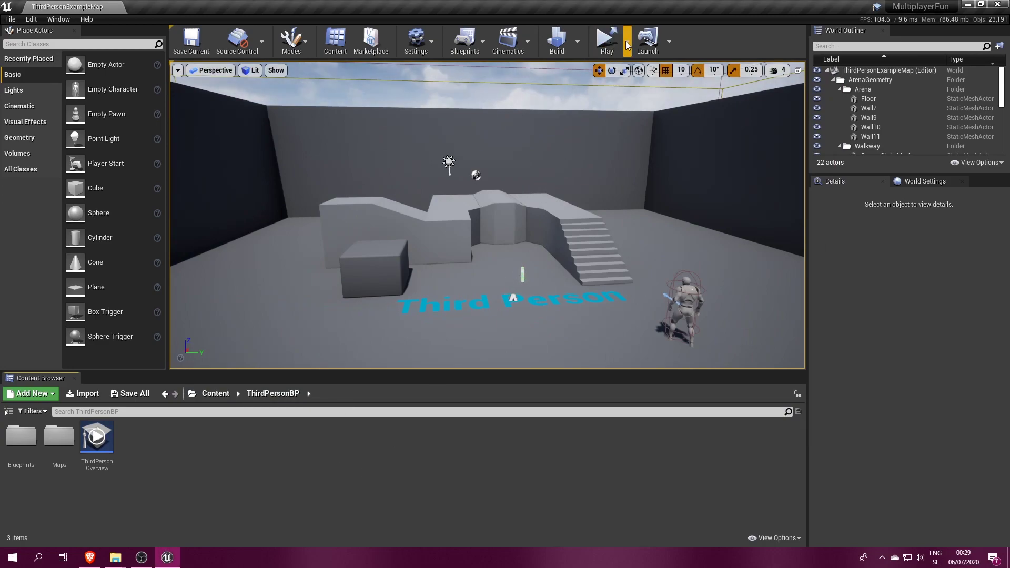
Step: Play the level in a New Editor Window (PIE), move the character briefly, and stop the preview
{"action": "left_click", "coordinate": [627, 41]}
{"action": "left_click", "coordinate": [655, 96]}
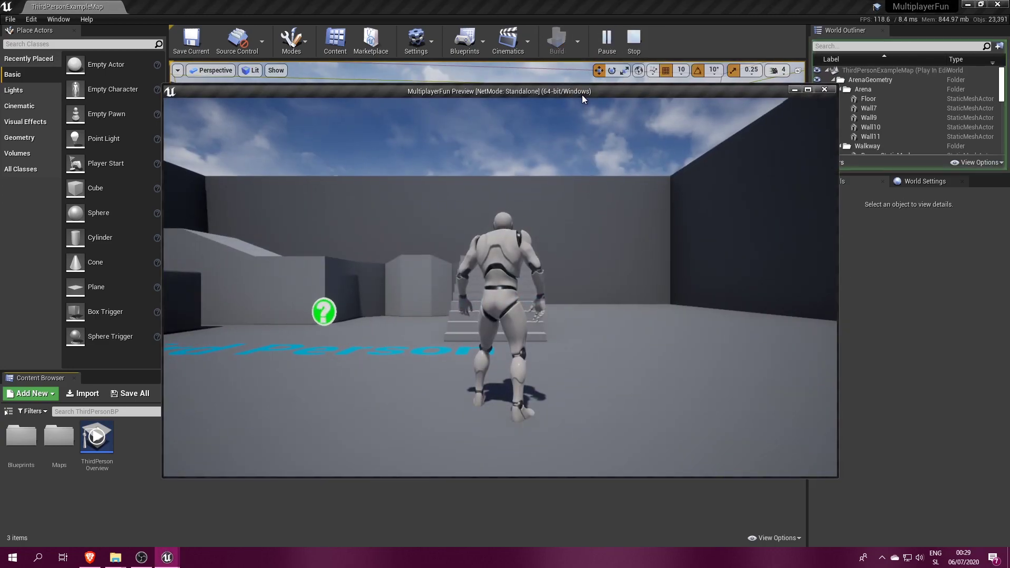
{"action": "key", "text": "w"}
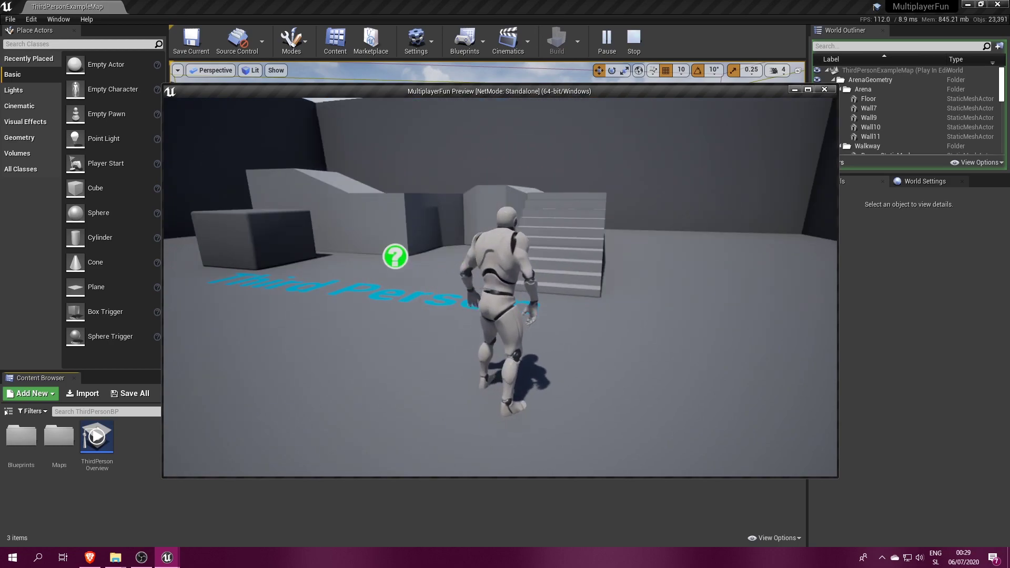
{"action": "key", "text": "Escape"}
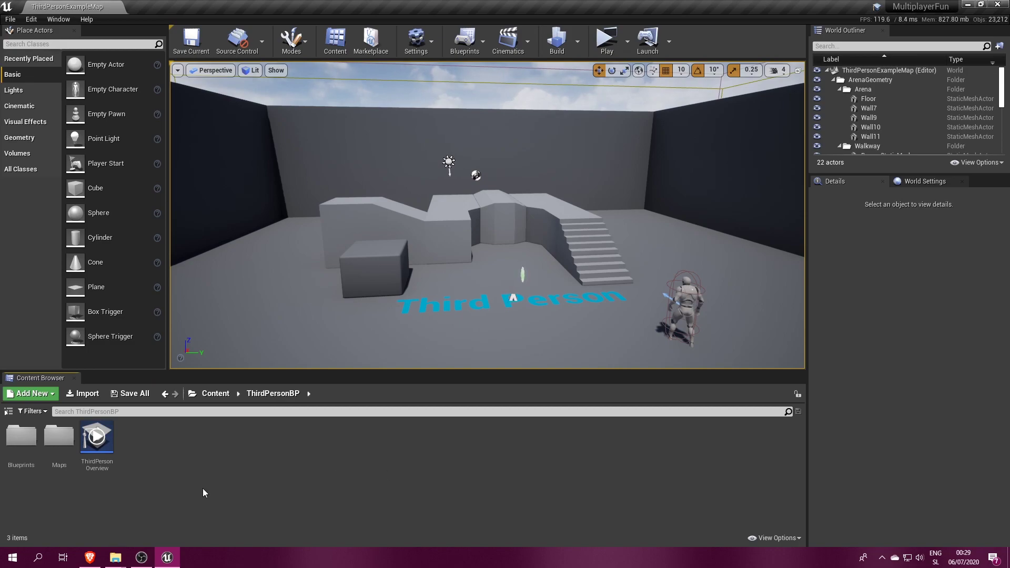
Step: In File Explorer, launch the game directly from MultiplayerFun.uproject in the MultiplayerFun project folder
{"action": "mouse_move", "coordinate": [114, 559]}
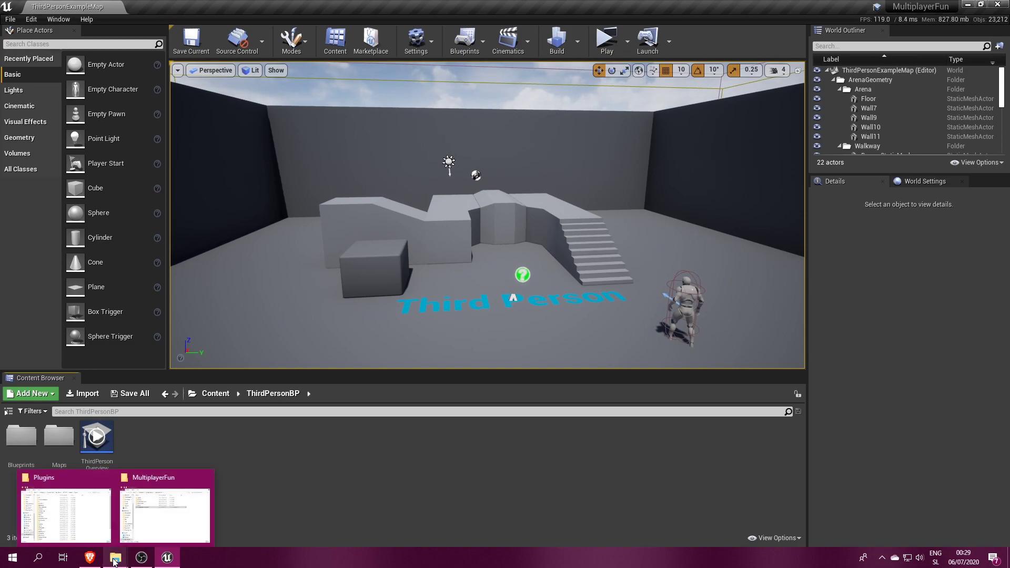
{"action": "left_click", "coordinate": [162, 515]}
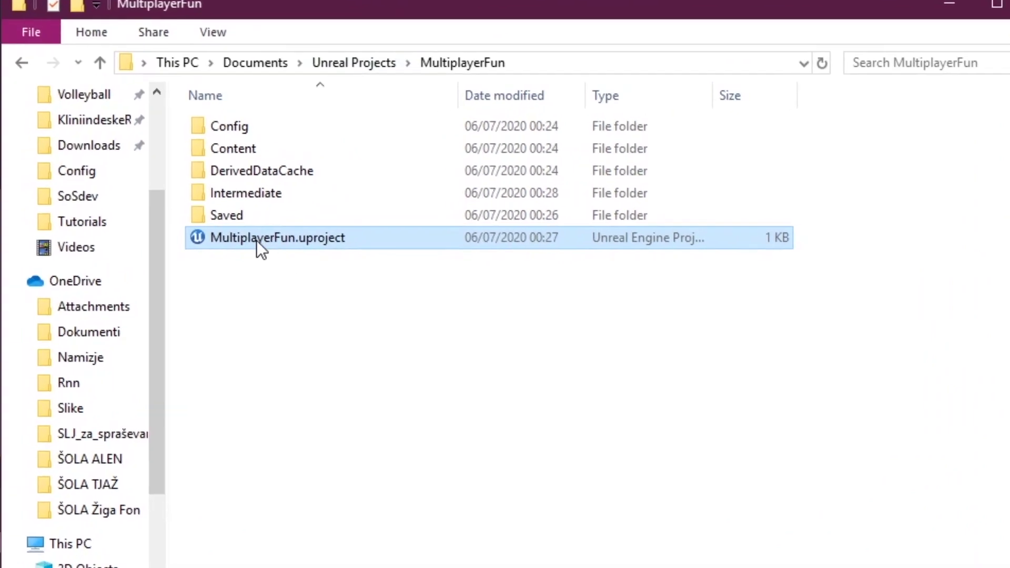
{"action": "right_click", "coordinate": [357, 188]}
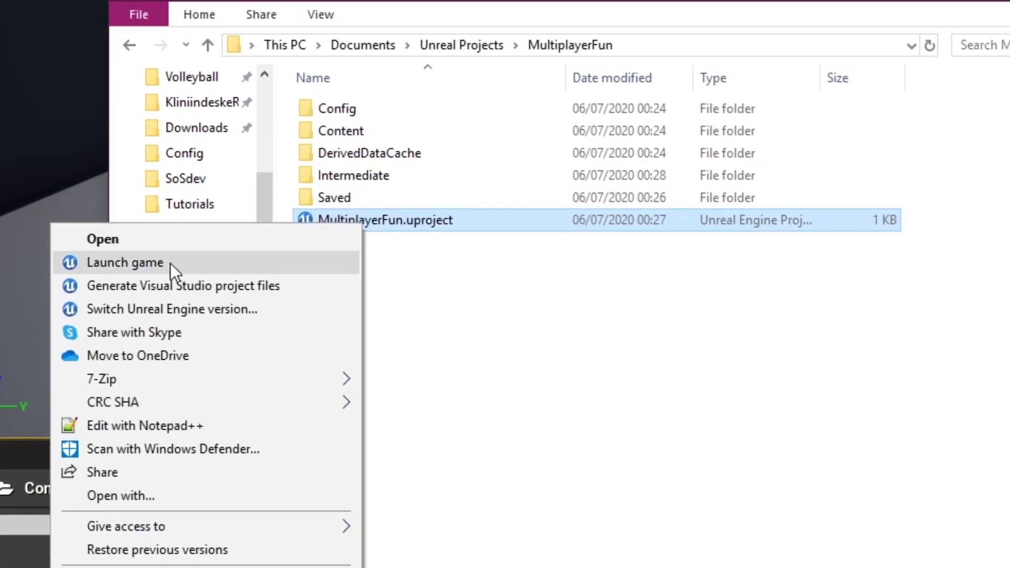
{"action": "left_click", "coordinate": [170, 263]}
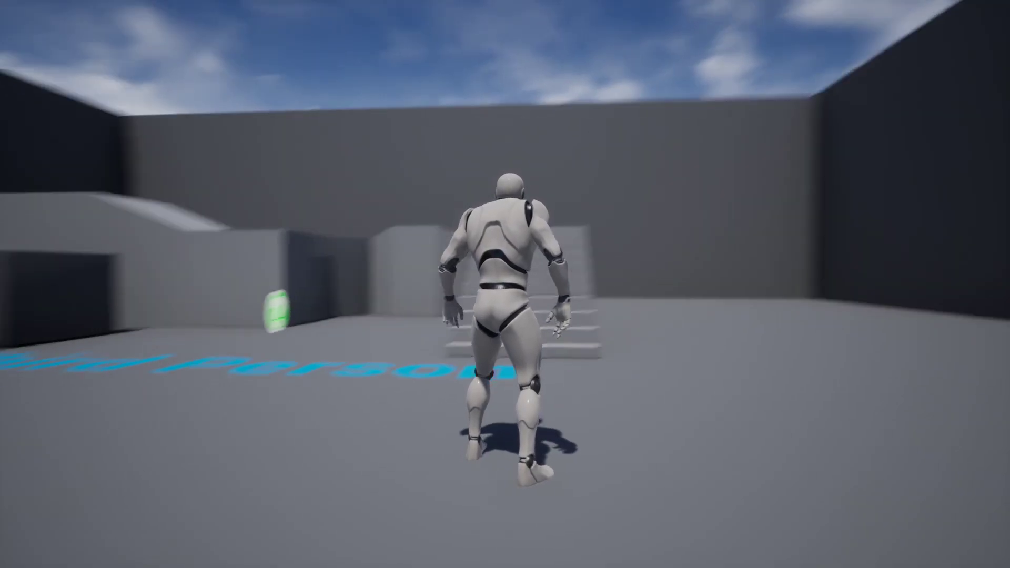
Step: Run the character around the level in the launched game to check the Steam overlay notification, and close the game
{"action": "key", "text": "w"}
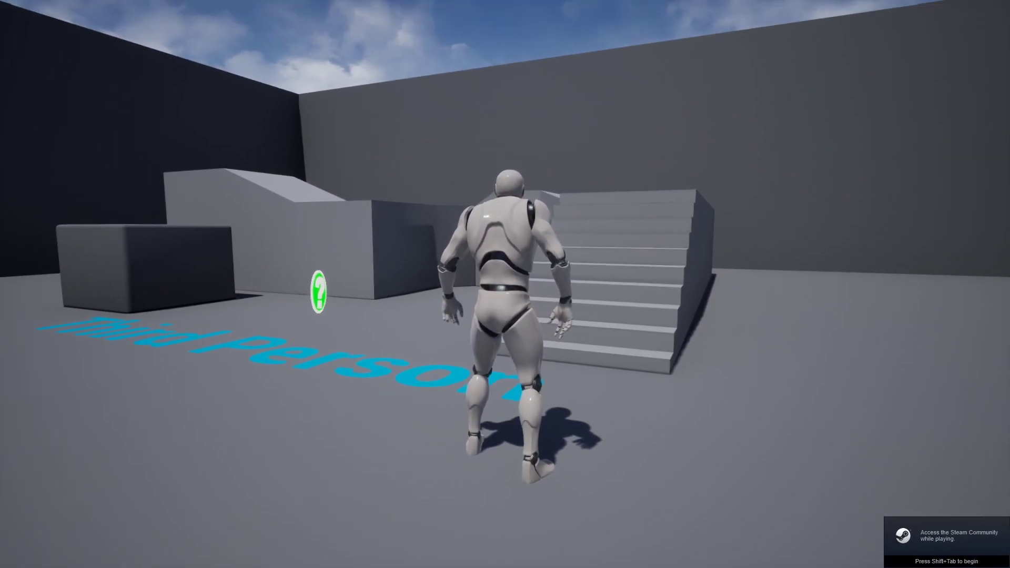
{"action": "key", "text": "w"}
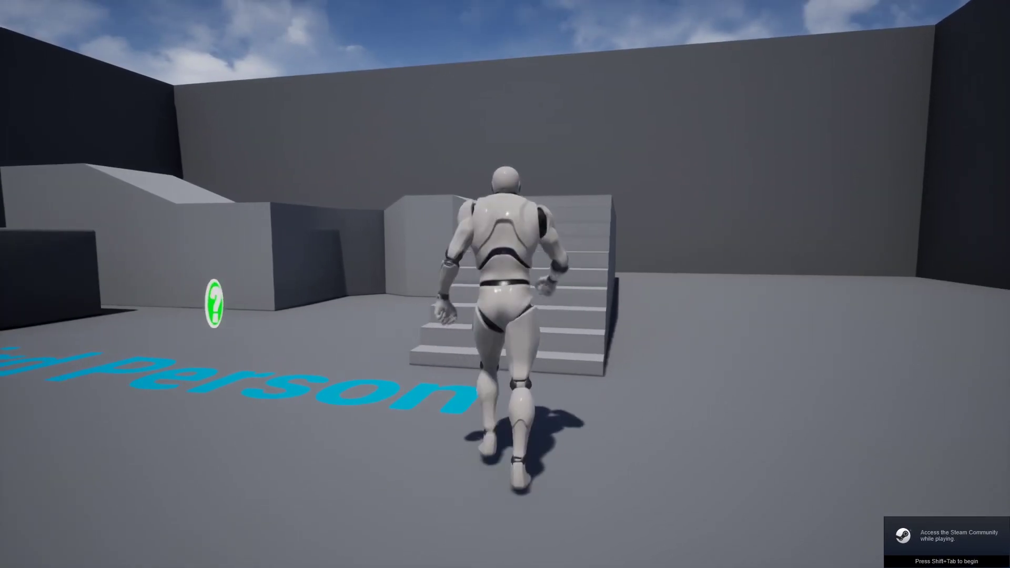
{"action": "key", "text": "s"}
{"action": "key", "text": "a"}
{"action": "key", "text": "w"}
{"action": "key", "text": "d"}
{"action": "key", "text": "s"}
{"action": "key", "text": "w"}
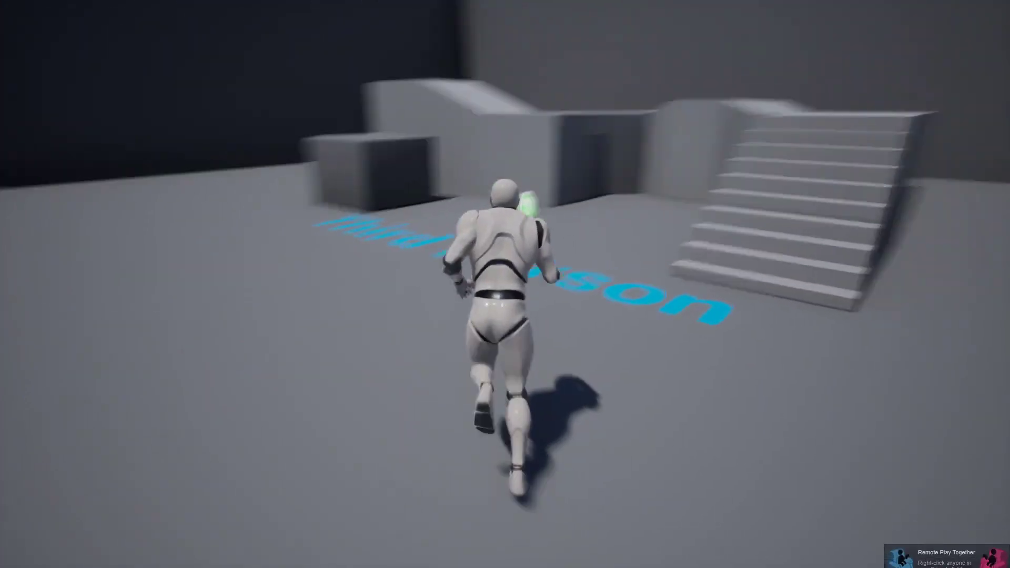
{"action": "key", "text": "d"}
{"action": "key", "text": "s"}
{"action": "key", "text": "w"}
{"action": "key", "text": "s"}
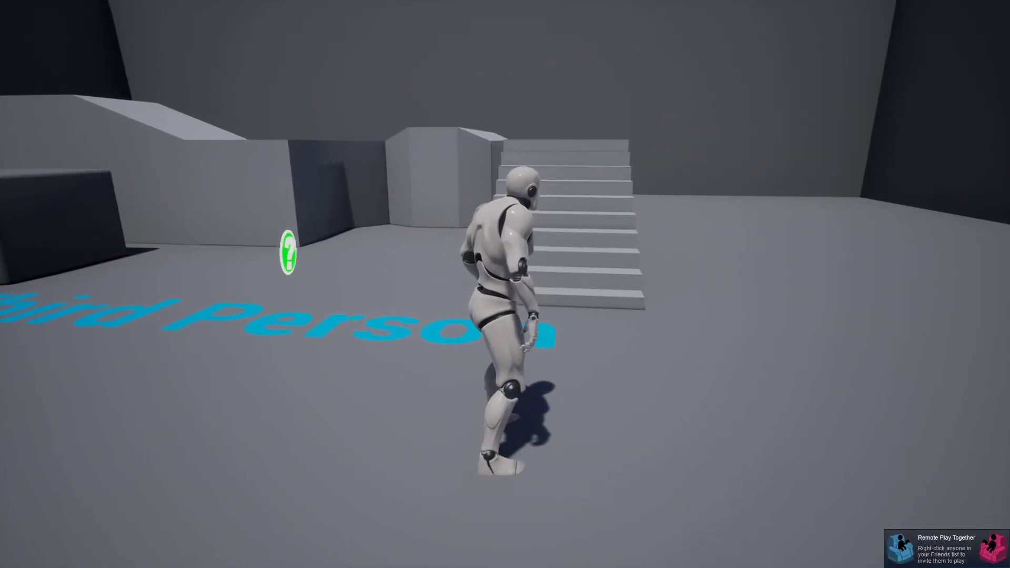
{"action": "key", "text": "alt+F4"}
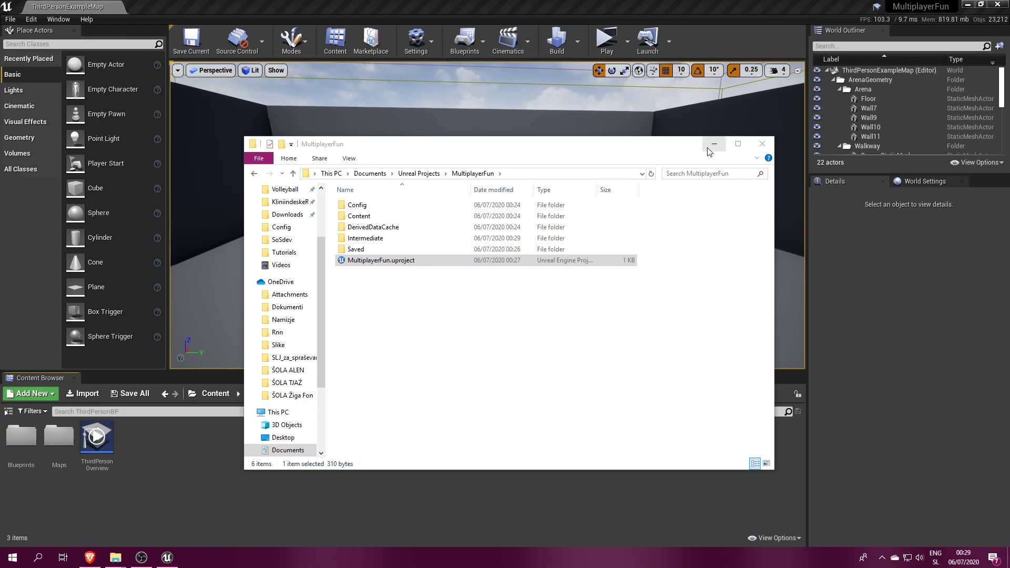